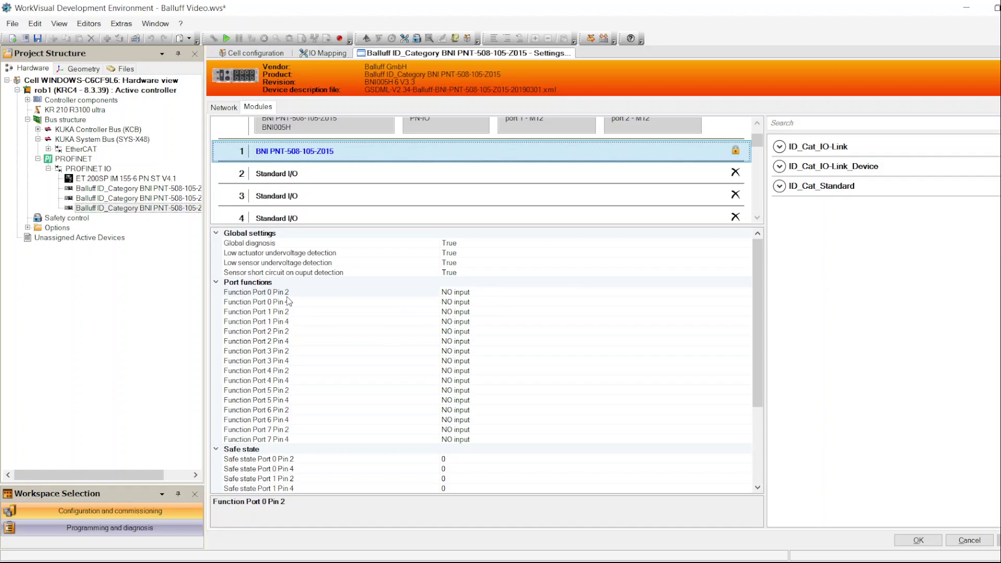
Examine the available function options for Port 0 Pin 2 and choose NO input.
{"action": "key", "text": "alt+Tab"}
{"action": "left_click", "coordinate": [483, 293]}
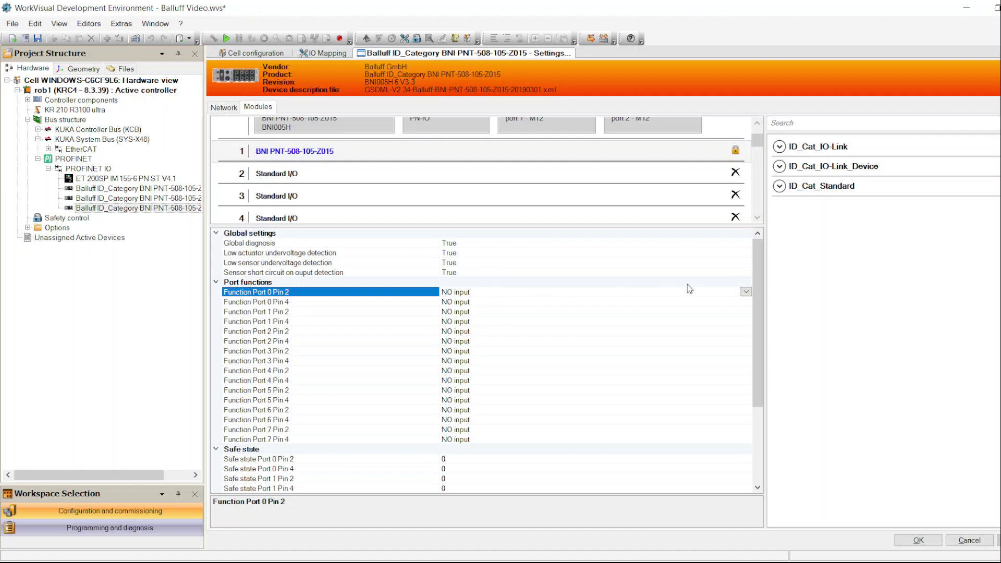
{"action": "left_click", "coordinate": [747, 292]}
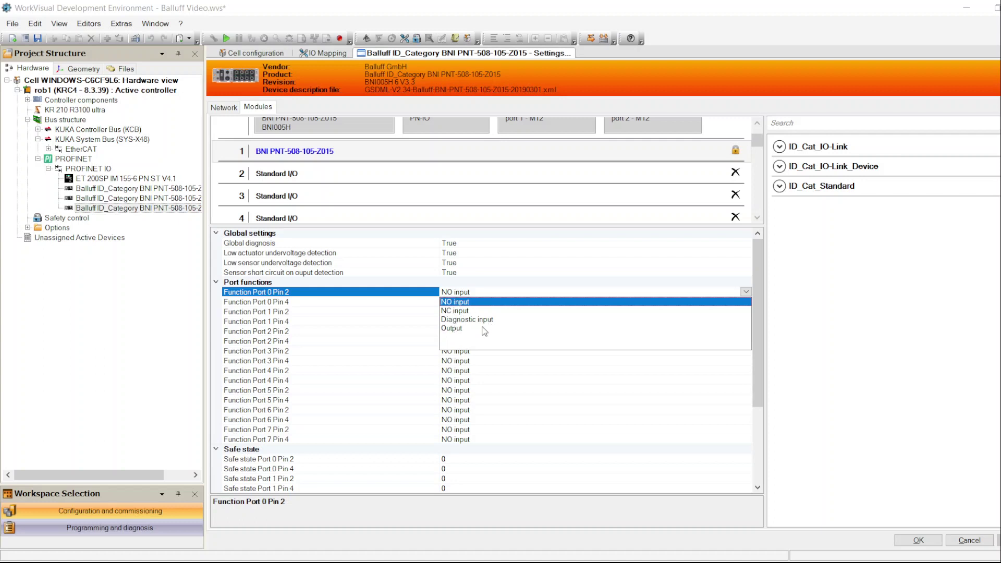
{"action": "left_click", "coordinate": [487, 301]}
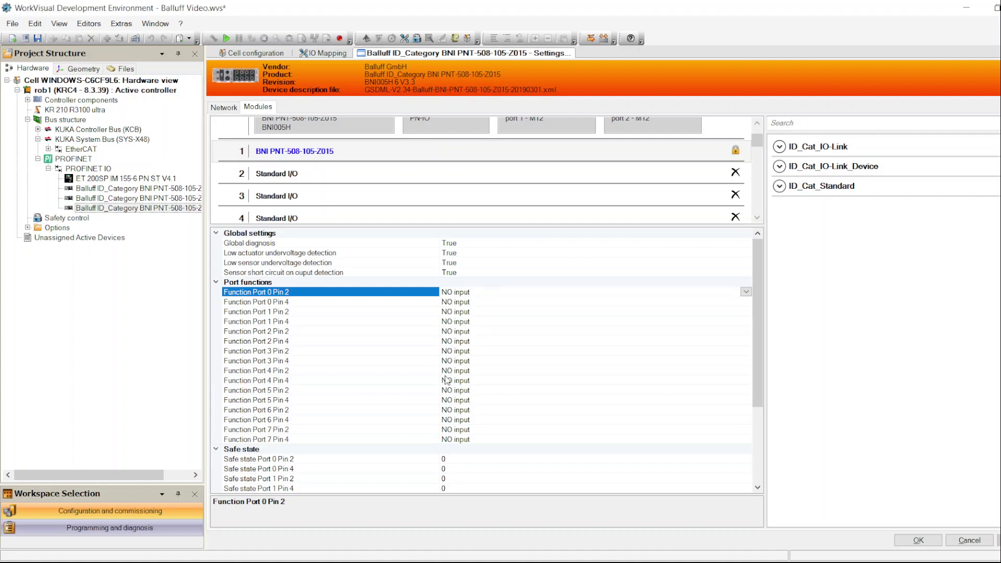
Set the functions of Port 7 Pin 2 and Port 7 Pin 4 to Output.
{"action": "left_click", "coordinate": [276, 430]}
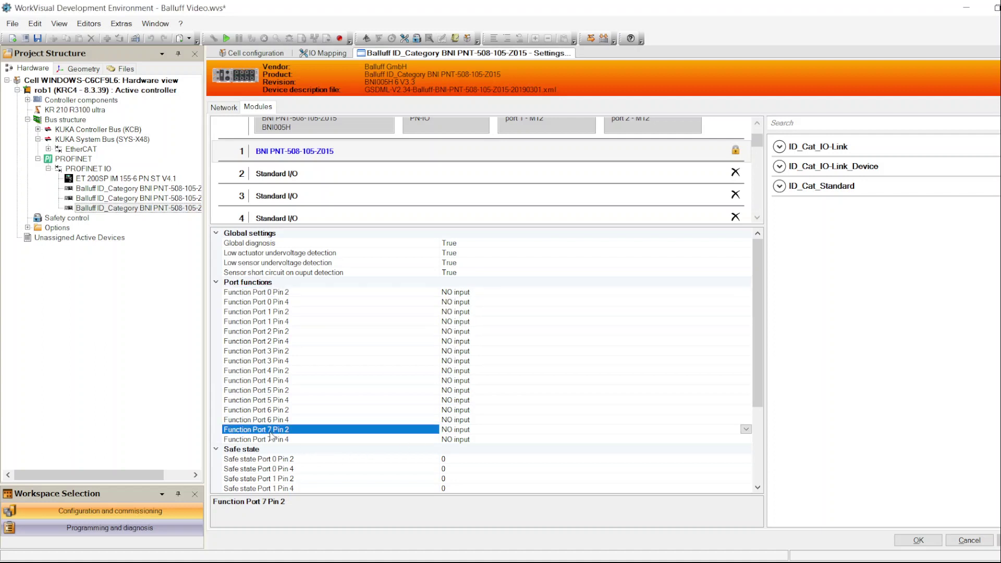
{"action": "left_click", "coordinate": [746, 430]}
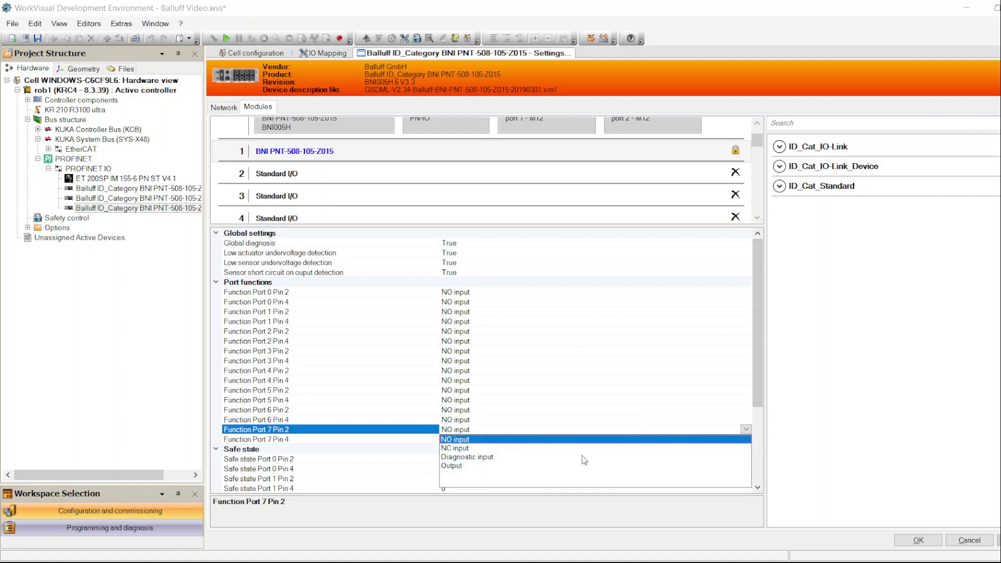
{"action": "left_click", "coordinate": [452, 467]}
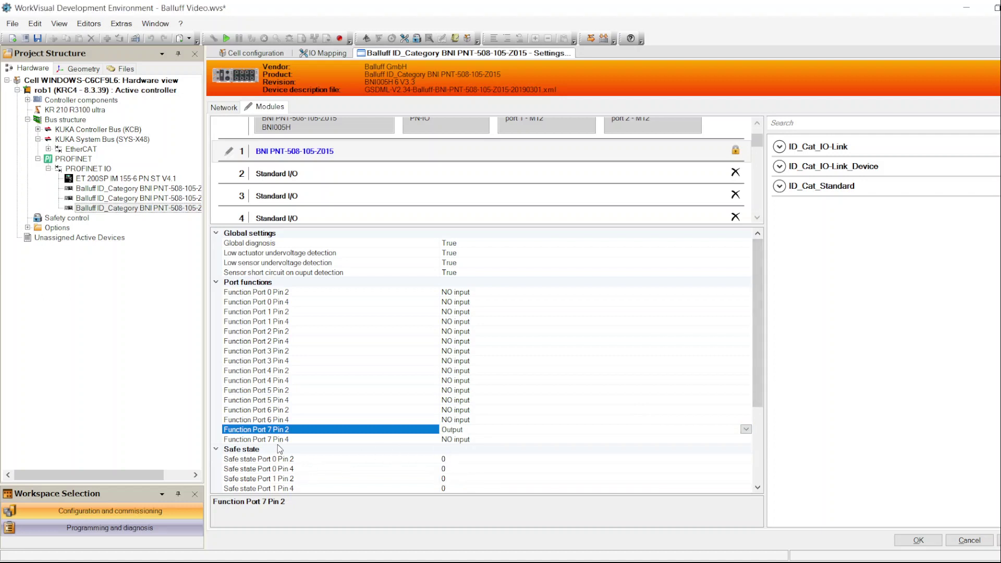
{"action": "left_click", "coordinate": [744, 439]}
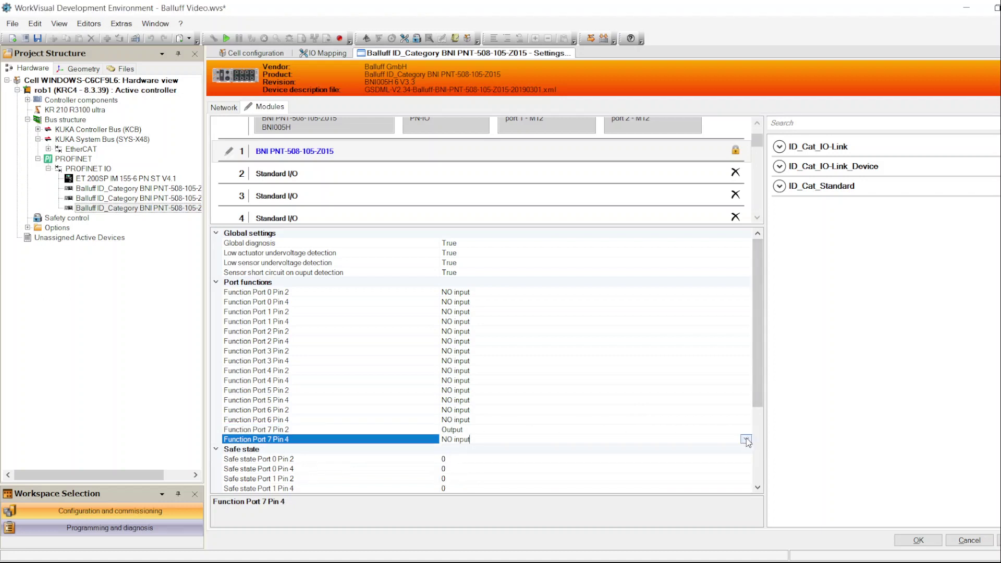
{"action": "left_click", "coordinate": [745, 439]}
{"action": "left_click", "coordinate": [453, 468]}
Enlarge the module slot list to examine the occupied and free slots, and recheck the port function settings.
{"action": "left_click", "coordinate": [665, 223]}
{"action": "left_click_drag", "start_coordinate": [668, 239], "coordinate": [661, 351]}
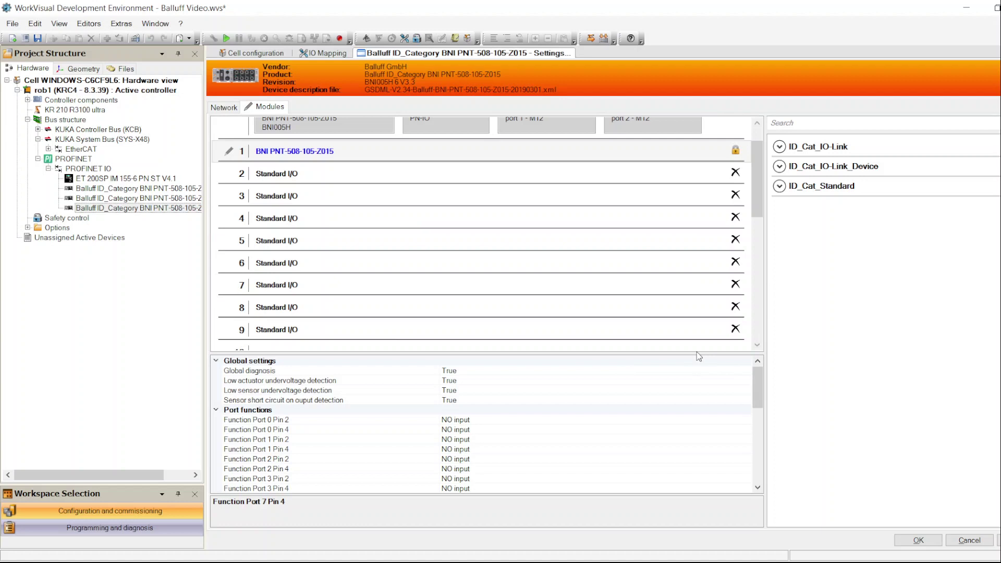
{"action": "left_click_drag", "start_coordinate": [694, 355], "coordinate": [689, 398]}
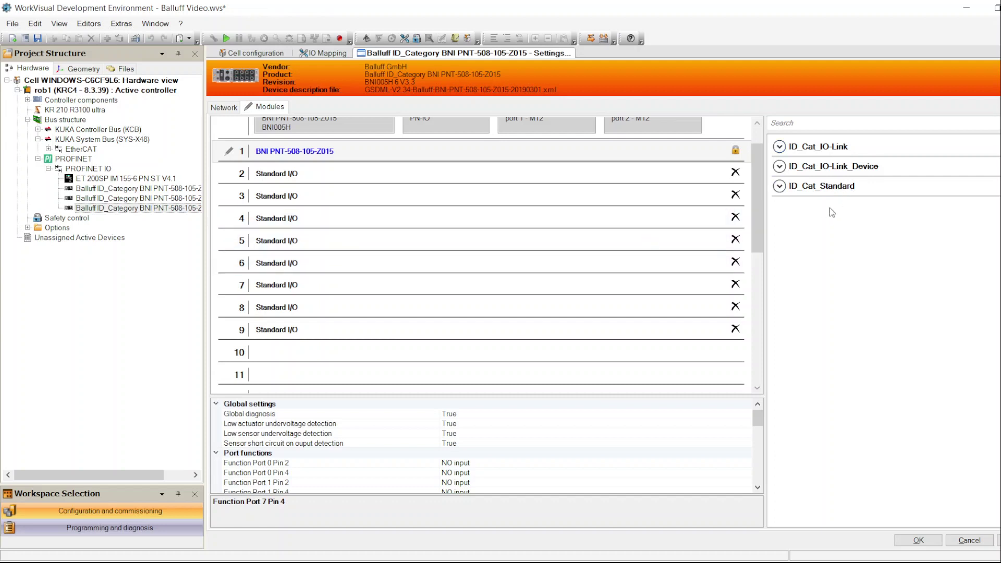
{"action": "left_click_drag", "start_coordinate": [757, 191], "coordinate": [752, 198]}
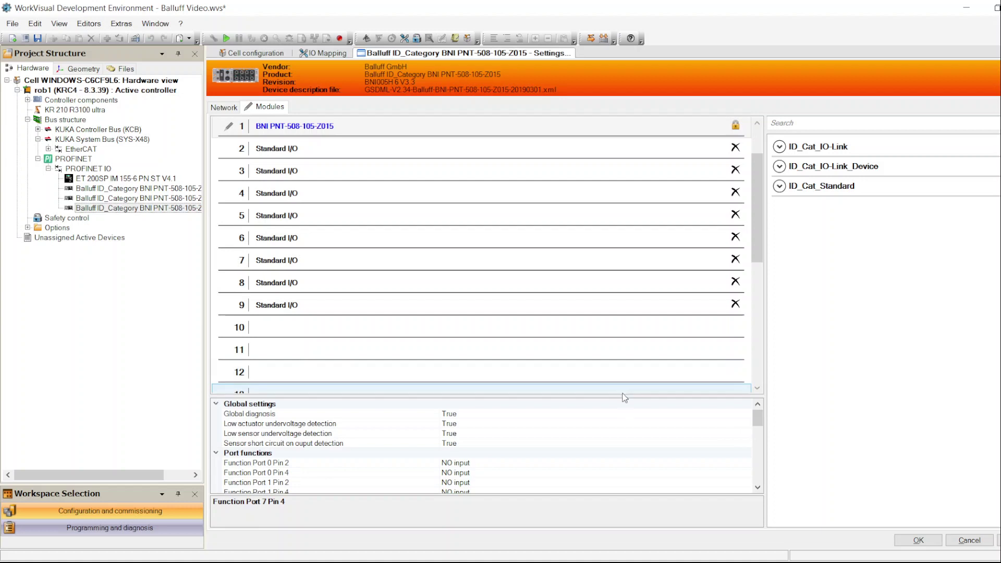
{"action": "left_click_drag", "start_coordinate": [620, 396], "coordinate": [635, 208]}
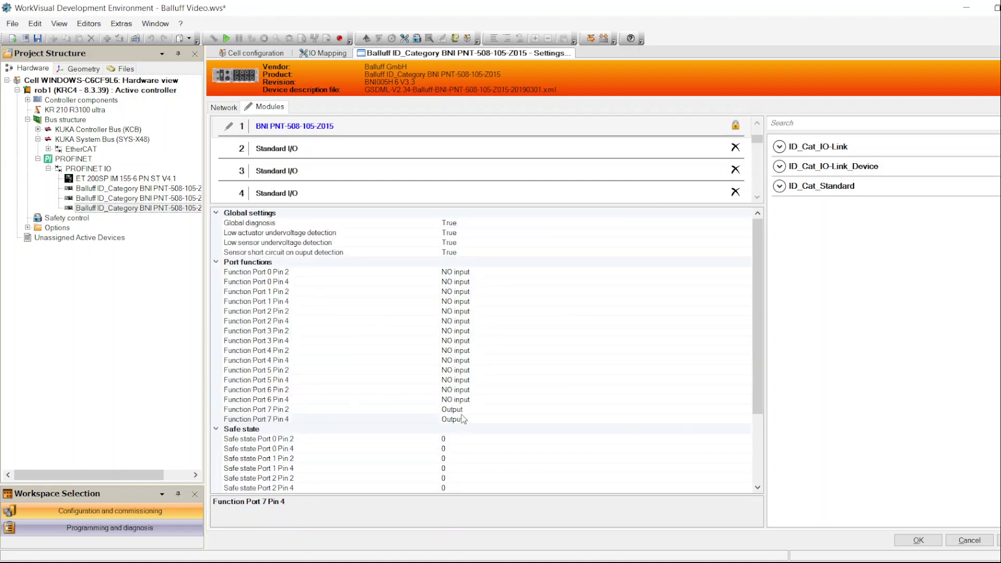
{"action": "left_click_drag", "start_coordinate": [516, 209], "coordinate": [508, 375]}
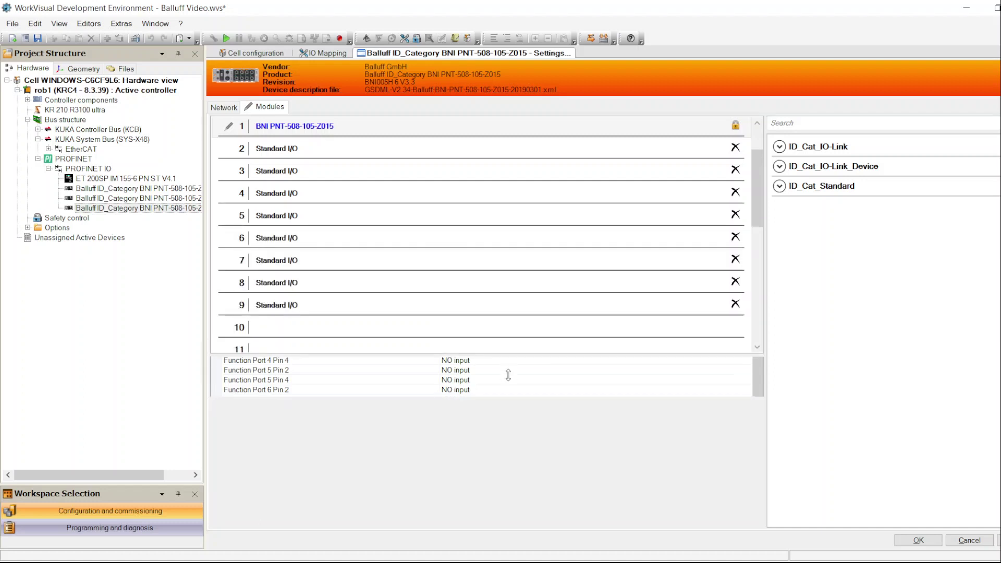
Insert the ID_Cat_Standard modules Input pin 2 into slot 10 and Input pin 4 into slot 11.
{"action": "left_click", "coordinate": [780, 188]}
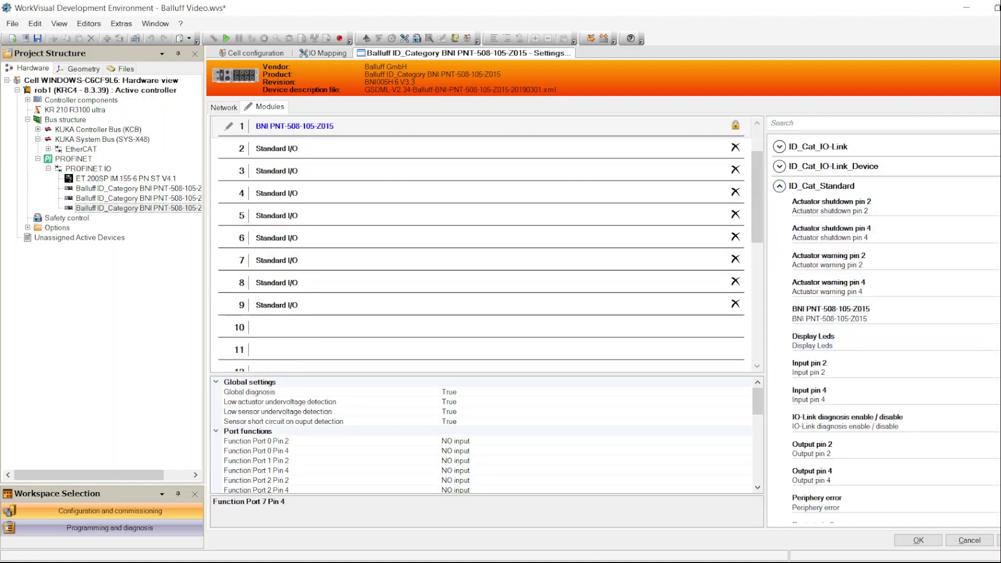
{"action": "scroll", "coordinate": [817, 277], "scroll_direction": "down", "scroll_amount": 3}
{"action": "left_click", "coordinate": [817, 292]}
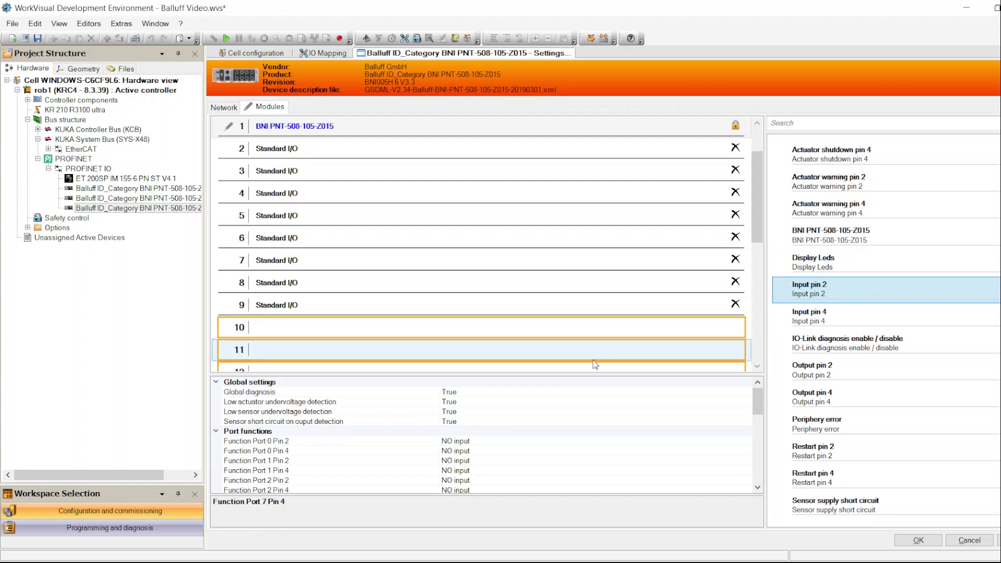
{"action": "left_click_drag", "start_coordinate": [589, 374], "coordinate": [574, 475]}
{"action": "left_click", "coordinate": [835, 288]}
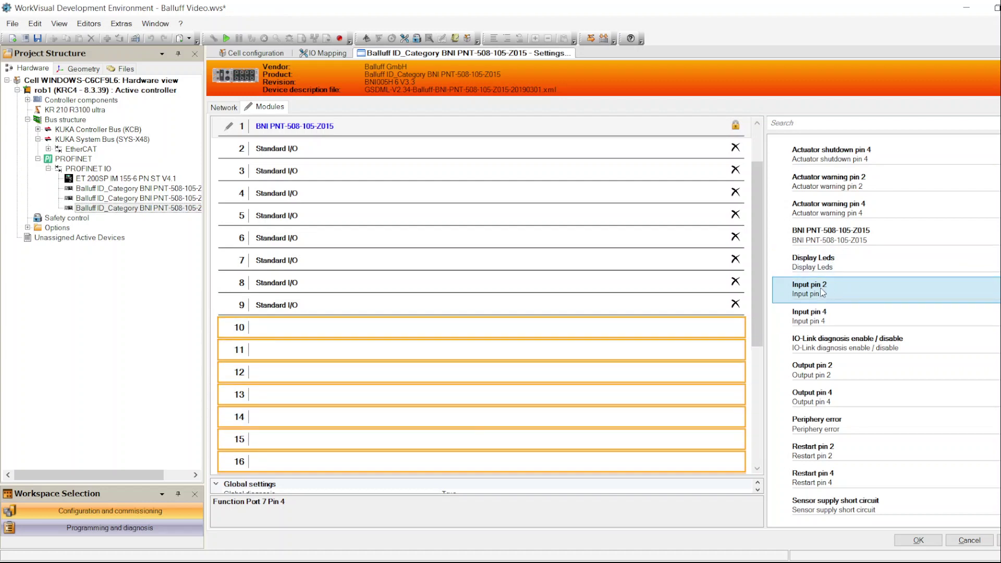
{"action": "left_click_drag", "start_coordinate": [823, 294], "coordinate": [438, 333]}
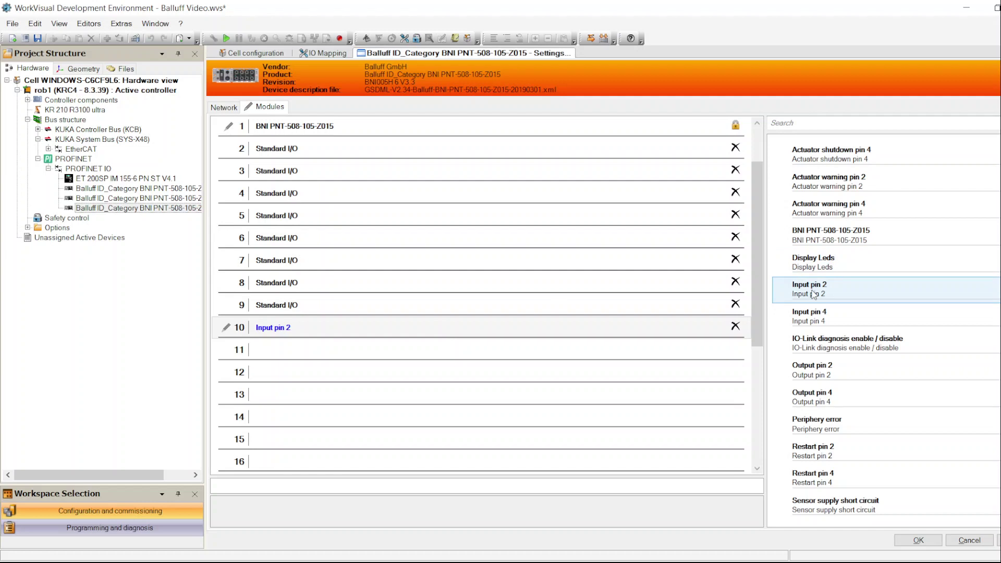
{"action": "left_click_drag", "start_coordinate": [817, 315], "coordinate": [819, 317]}
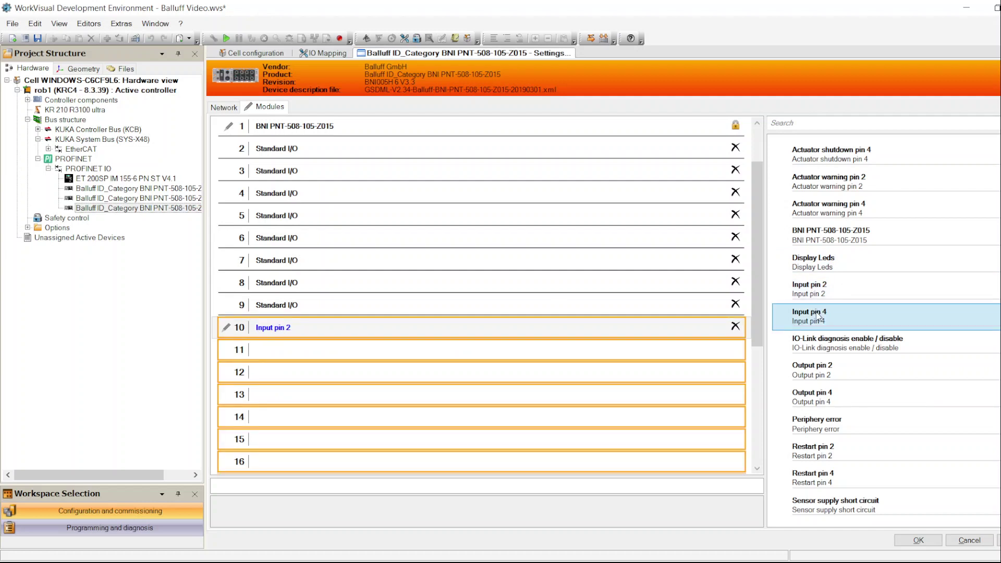
{"action": "left_click_drag", "start_coordinate": [818, 317], "coordinate": [409, 348]}
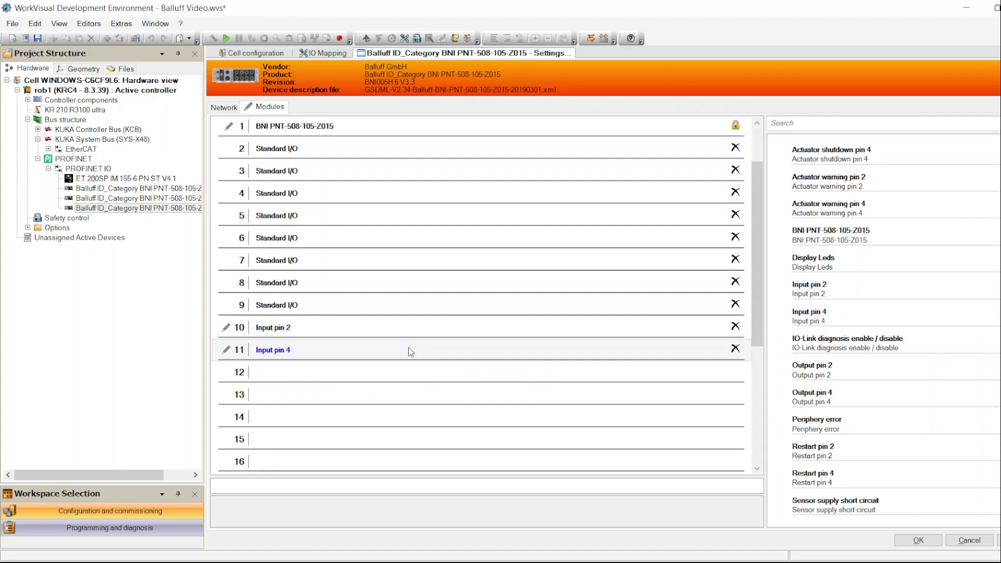
Insert the Output pin 2 module into slot 12 and Output pin 4 into slot 13, then accept the device settings.
{"action": "left_click_drag", "start_coordinate": [829, 375], "coordinate": [831, 378]}
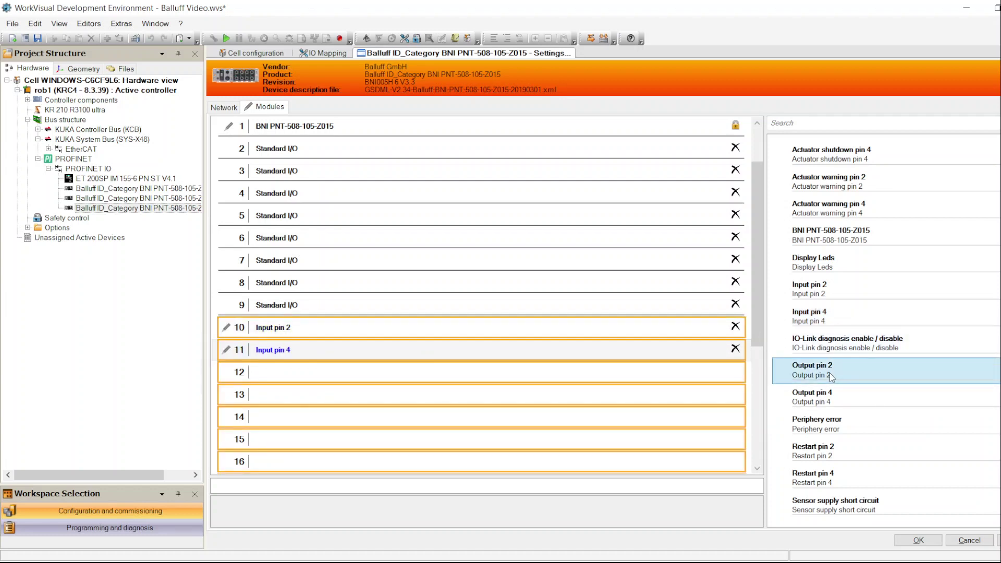
{"action": "left_click_drag", "start_coordinate": [830, 374], "coordinate": [381, 371]}
{"action": "left_click_drag", "start_coordinate": [828, 395], "coordinate": [316, 402]}
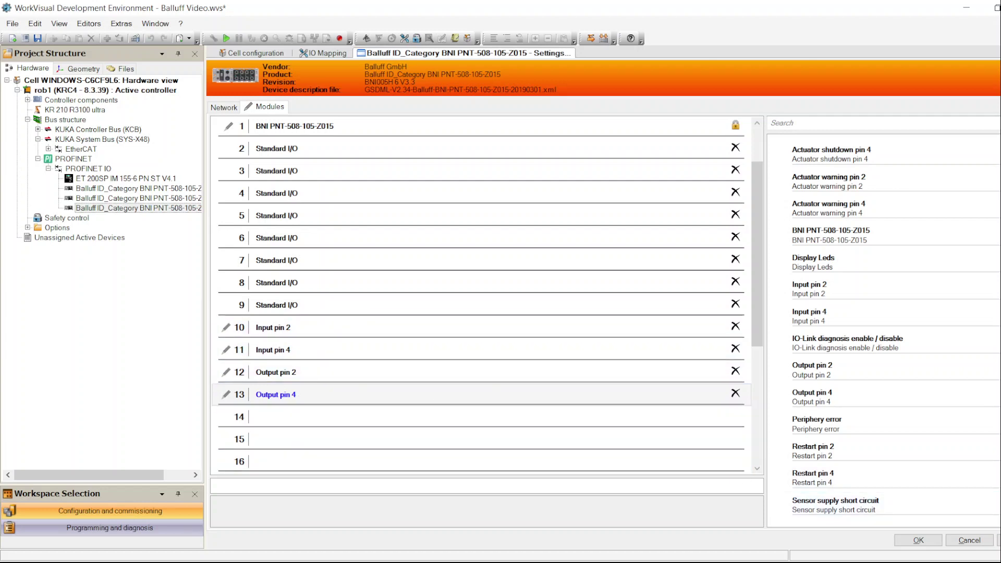
{"action": "left_click", "coordinate": [918, 540]}
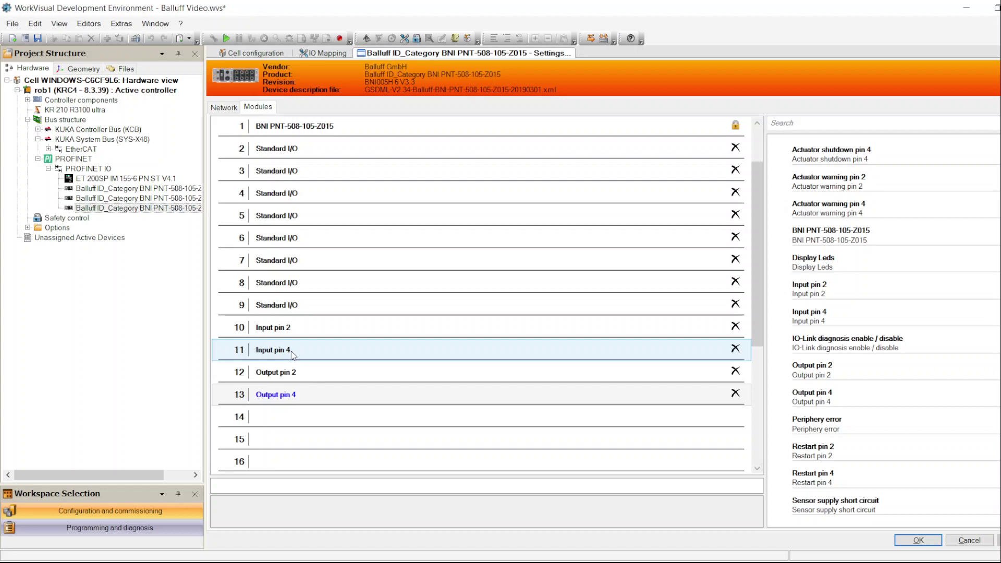
{"action": "left_click", "coordinate": [918, 540]}
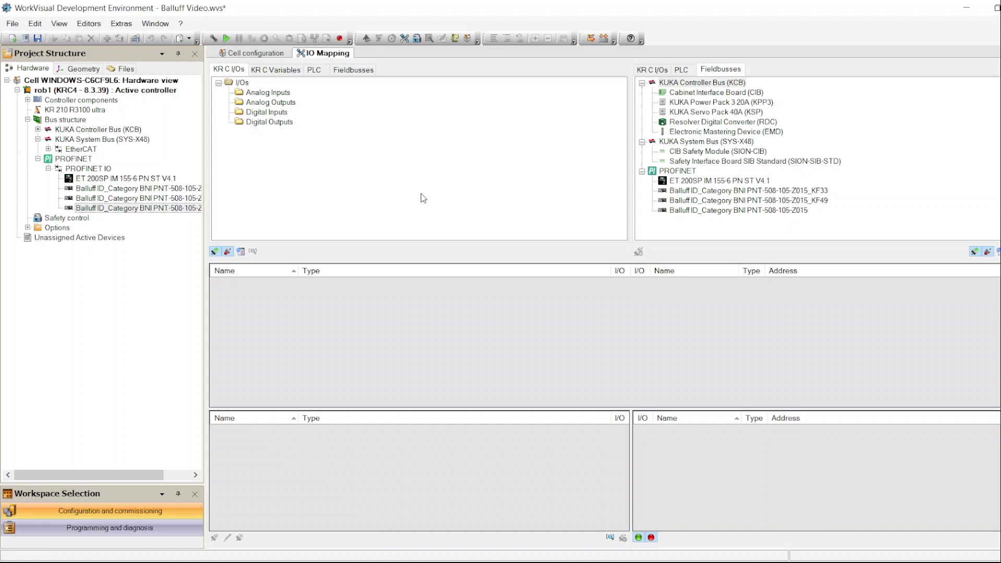
Display the KR C digital inputs opposite the signals of the Balluff BNI PNT-508-105-Z015 fieldbus device in the IO mapping.
{"action": "left_click", "coordinate": [342, 70]}
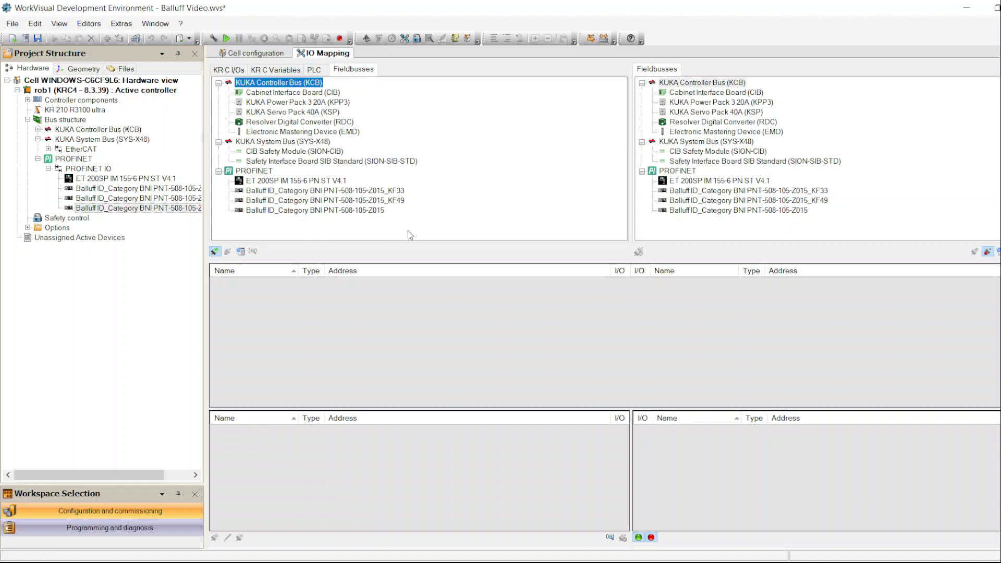
{"action": "left_click", "coordinate": [230, 72]}
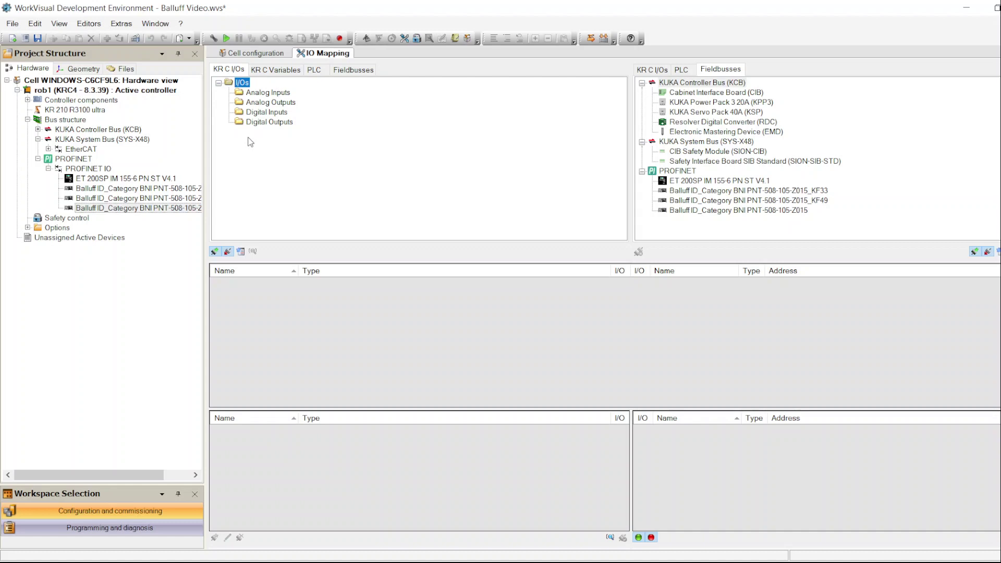
{"action": "left_click", "coordinate": [263, 114]}
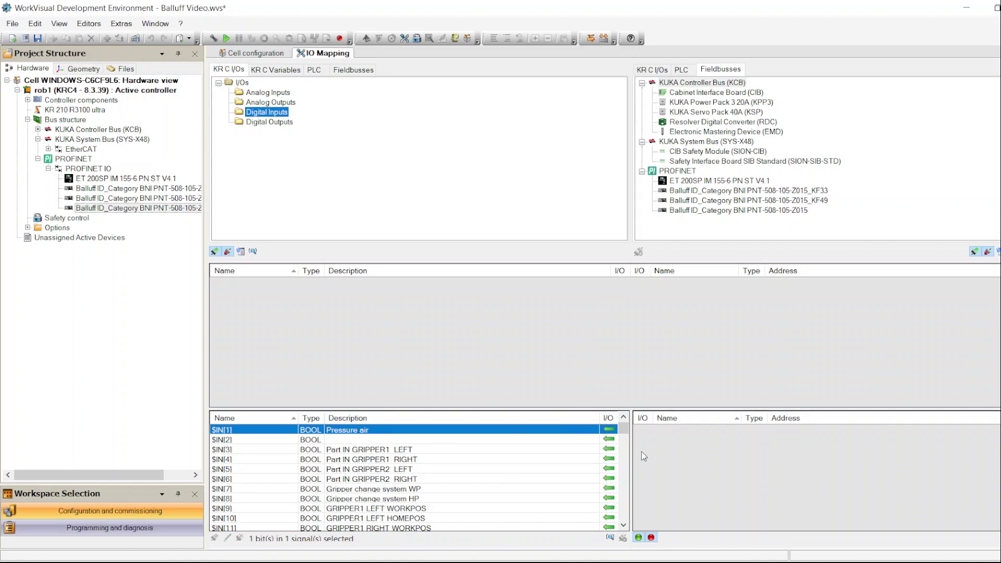
{"action": "left_click_drag", "start_coordinate": [626, 430], "coordinate": [623, 467]}
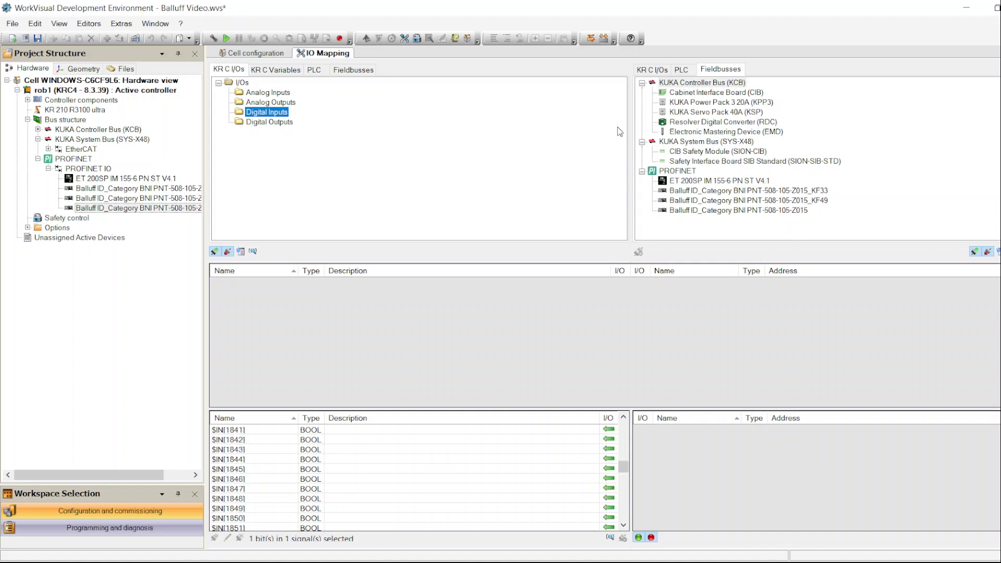
{"action": "left_click", "coordinate": [711, 211]}
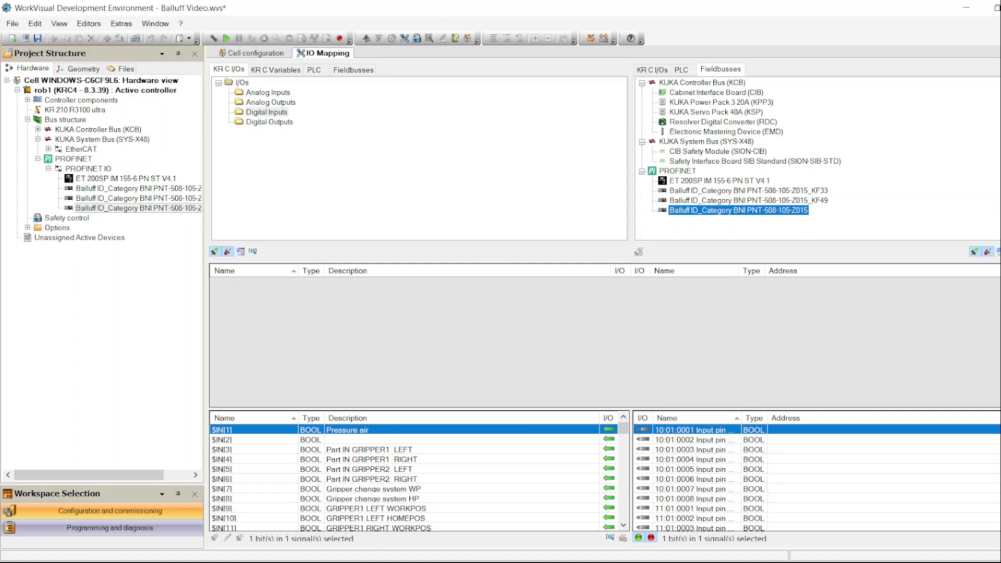
{"action": "scroll", "coordinate": [816, 474], "scroll_direction": "down", "scroll_amount": 8}
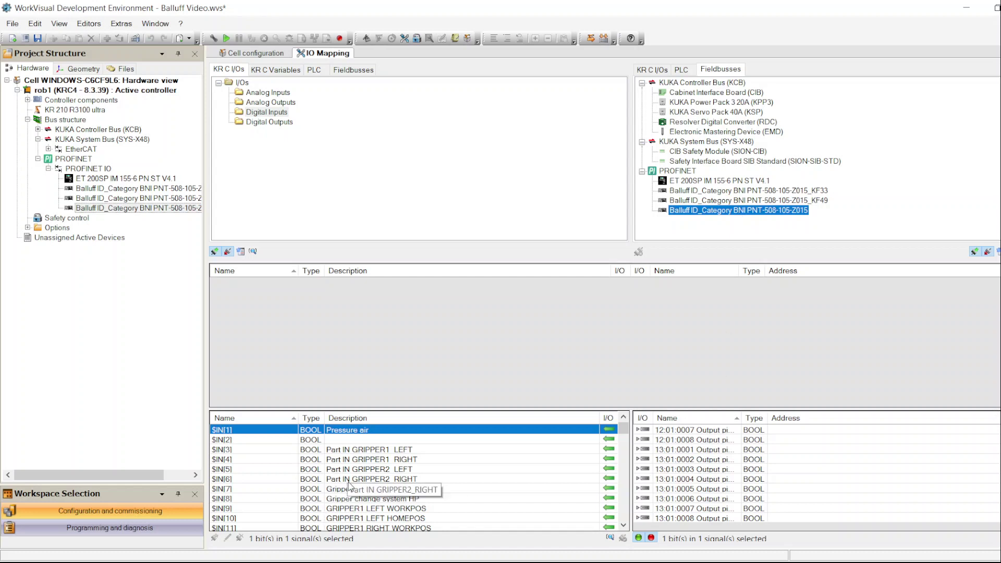
Compare the KR C digital inputs with the input and output signals of the Balluff BNI PNT-508-105-Z015 device.
{"action": "left_click", "coordinate": [269, 115]}
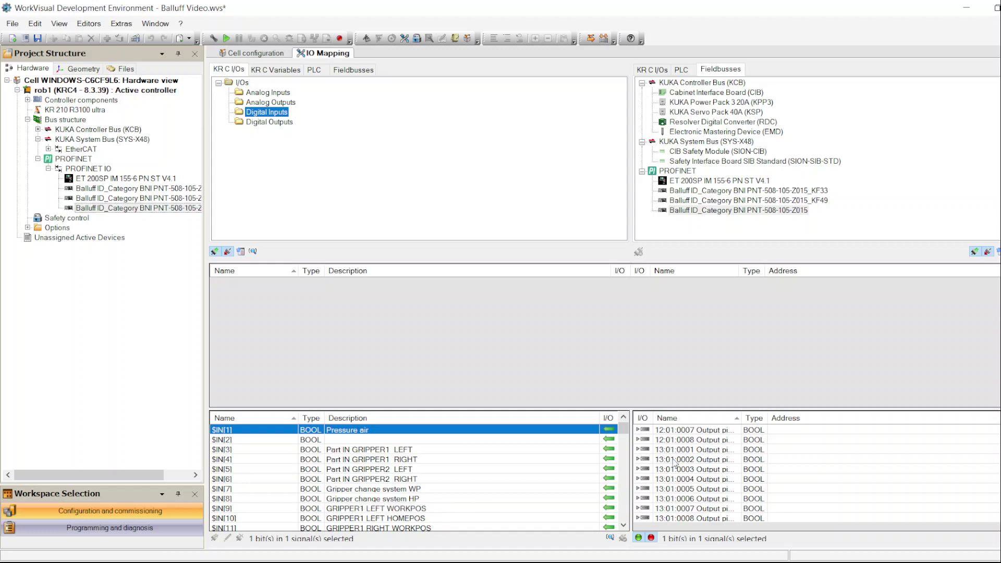
{"action": "left_click", "coordinate": [720, 211]}
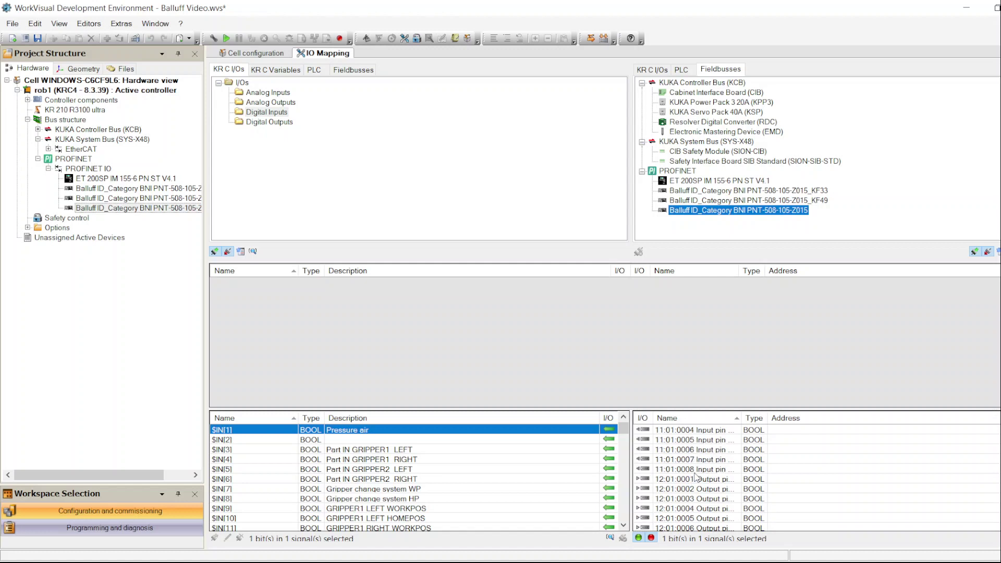
{"action": "left_click", "coordinate": [695, 472]}
{"action": "left_click", "coordinate": [698, 479]}
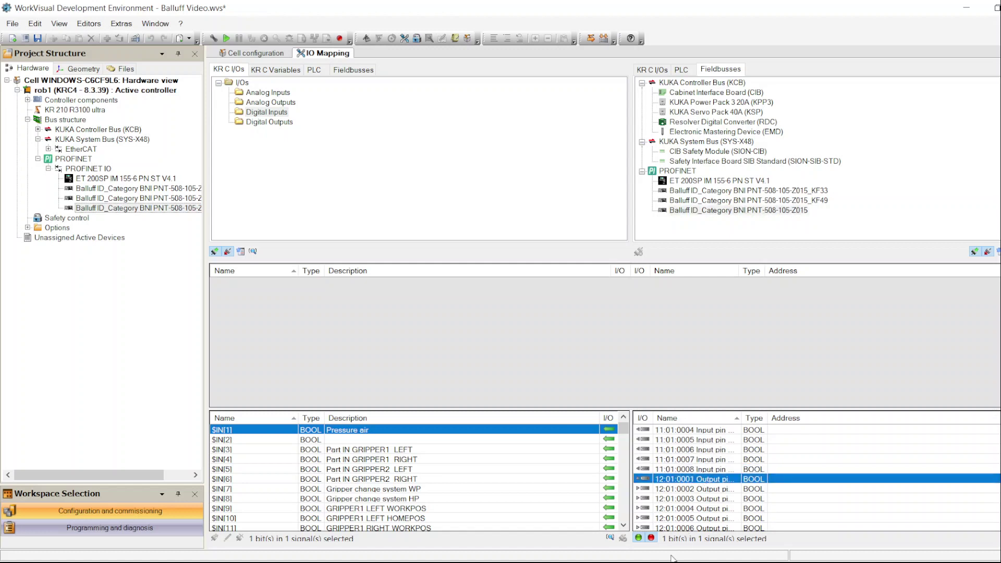
{"action": "left_click", "coordinate": [697, 211]}
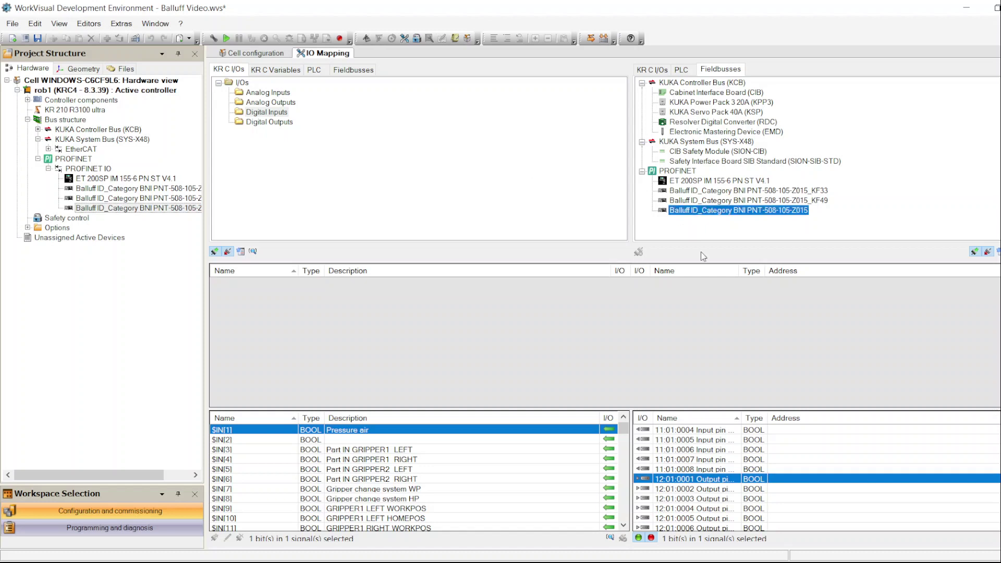
Find the unassigned KR C digital inputs and select $IN[70] as the controller signal for the mapping.
{"action": "left_click", "coordinate": [267, 113]}
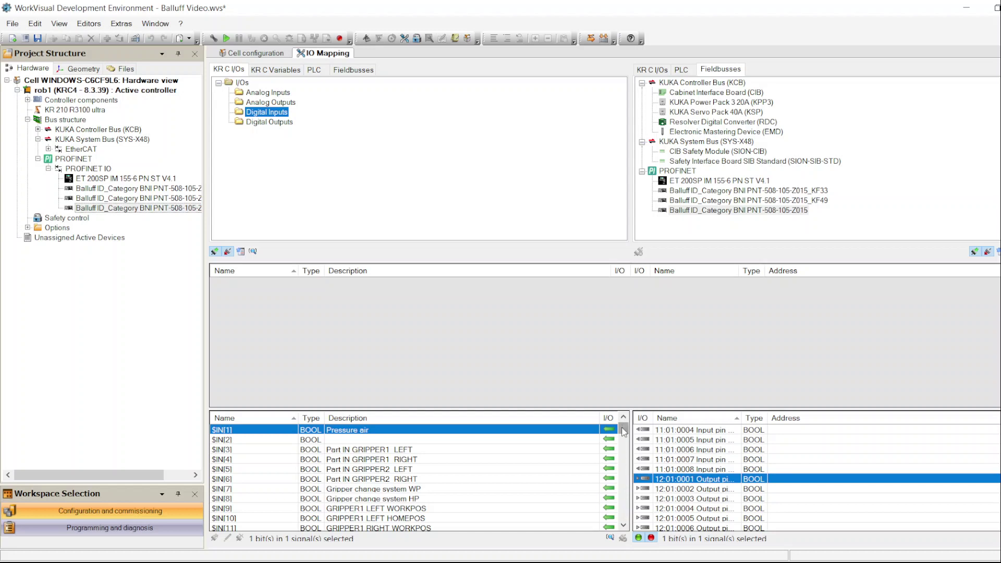
{"action": "left_click_drag", "start_coordinate": [625, 432], "coordinate": [624, 434]}
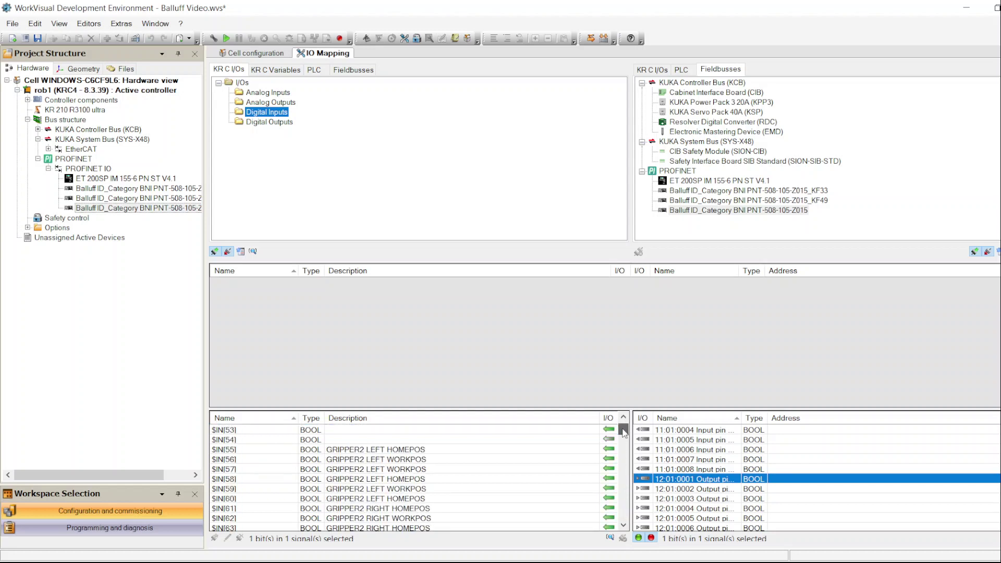
{"action": "scroll", "coordinate": [559, 482], "scroll_direction": "down", "scroll_amount": 4}
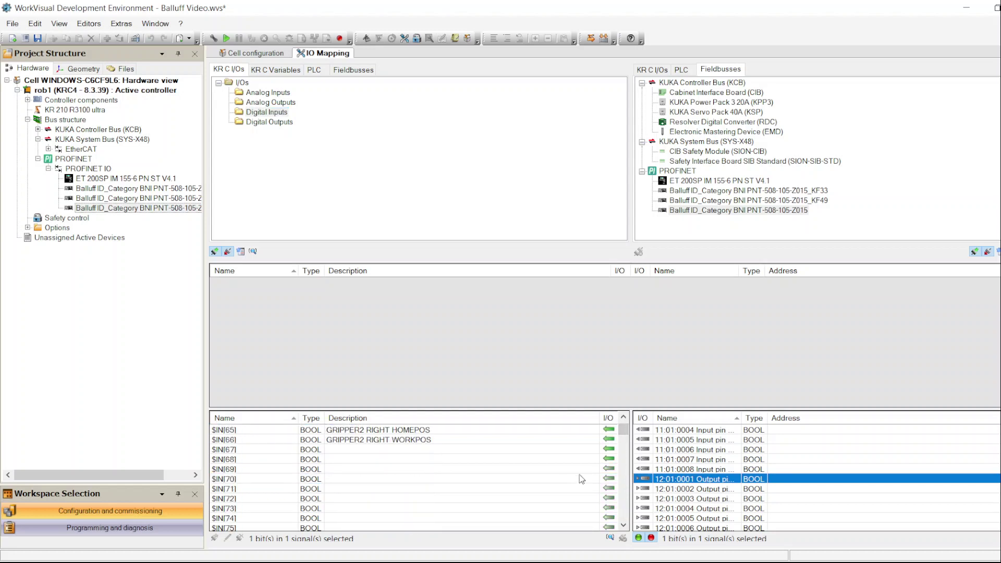
{"action": "left_click", "coordinate": [607, 472]}
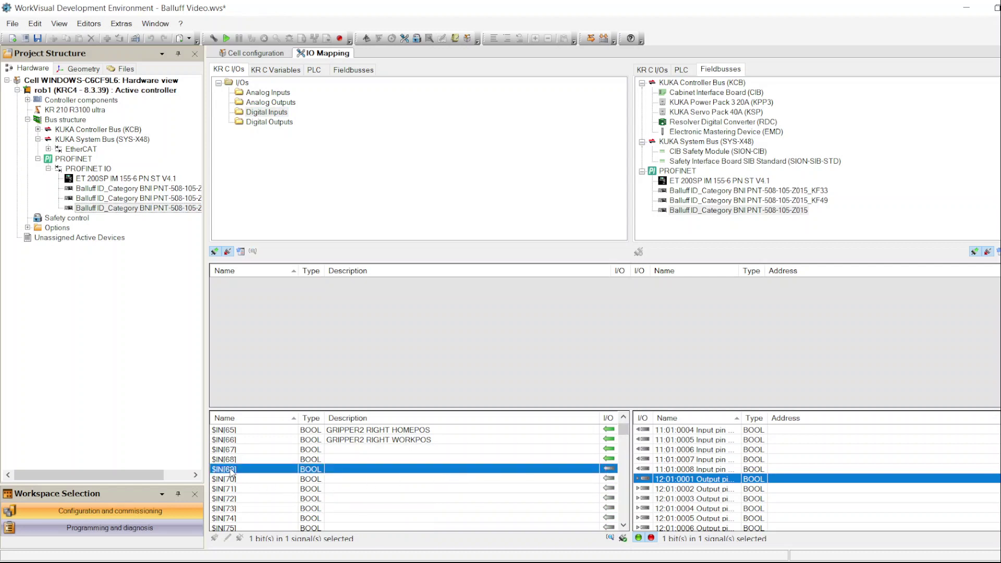
{"action": "left_click", "coordinate": [566, 481]}
{"action": "left_click", "coordinate": [624, 526]}
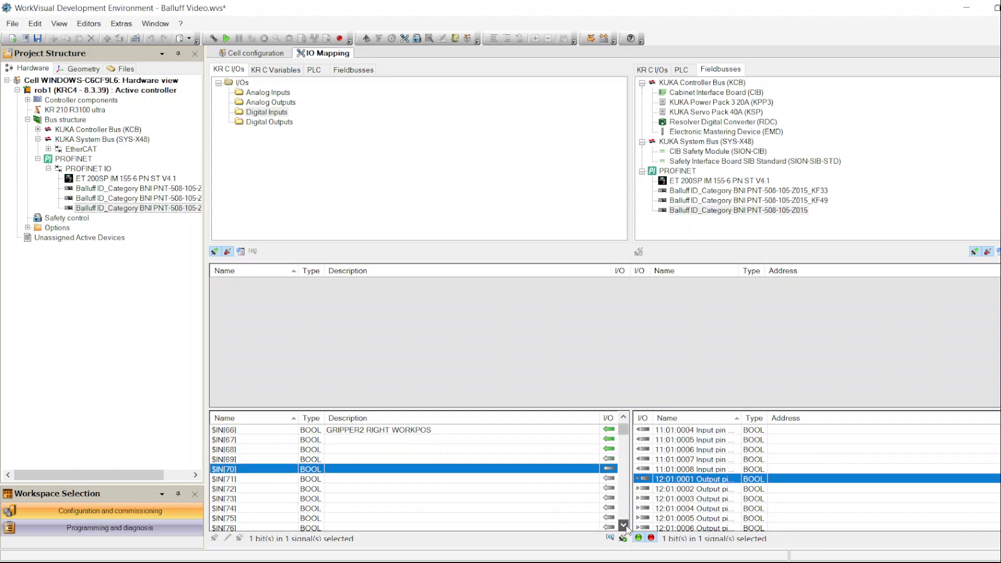
{"action": "left_click", "coordinate": [624, 526]}
{"action": "left_click", "coordinate": [623, 525]}
{"action": "left_click", "coordinate": [624, 525]}
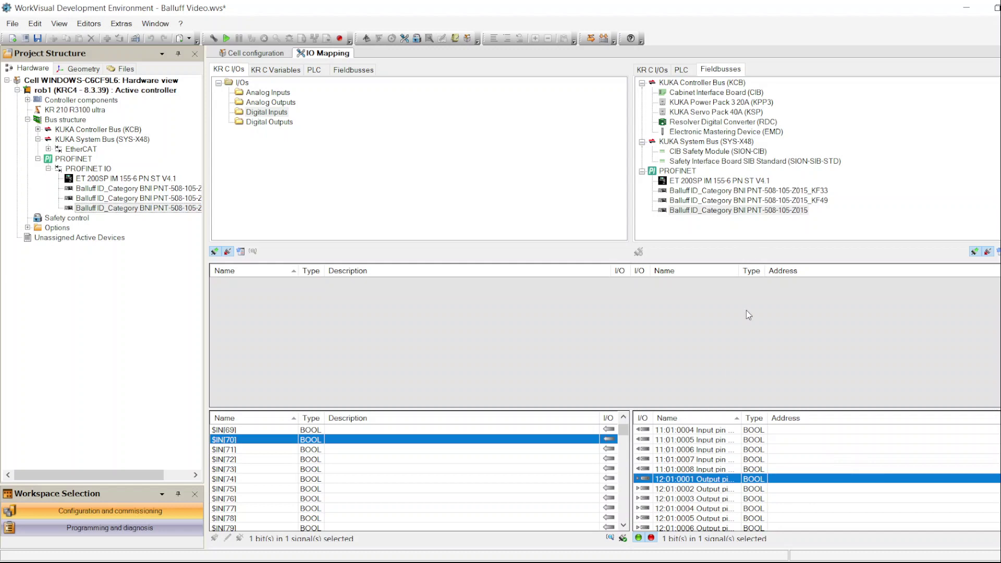
Return to the device's first signal, 10:01:0001, and widen the fieldbus signal name column until the full pin names fit.
{"action": "scroll", "coordinate": [816, 477], "scroll_direction": "up", "scroll_amount": 3}
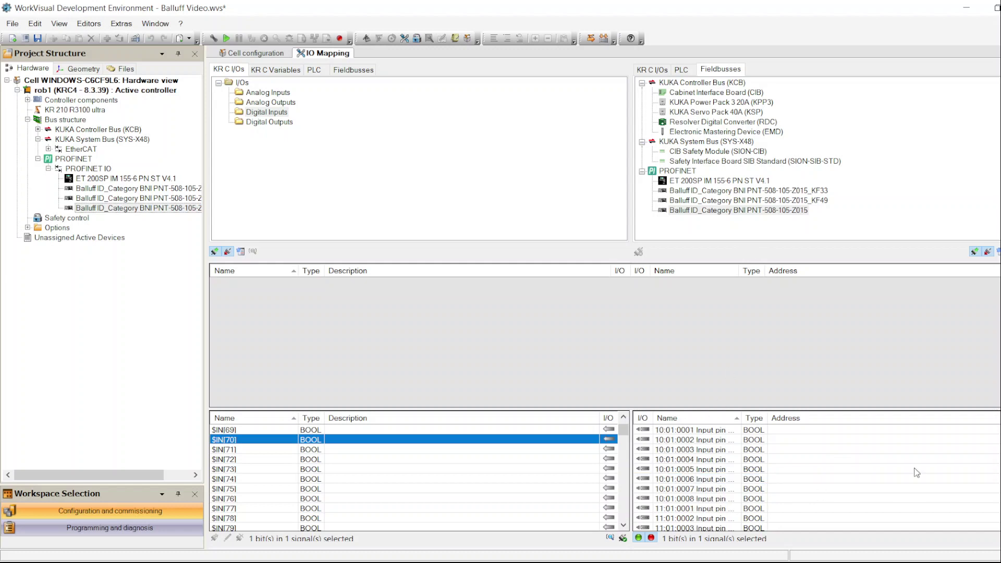
{"action": "left_click", "coordinate": [720, 431]}
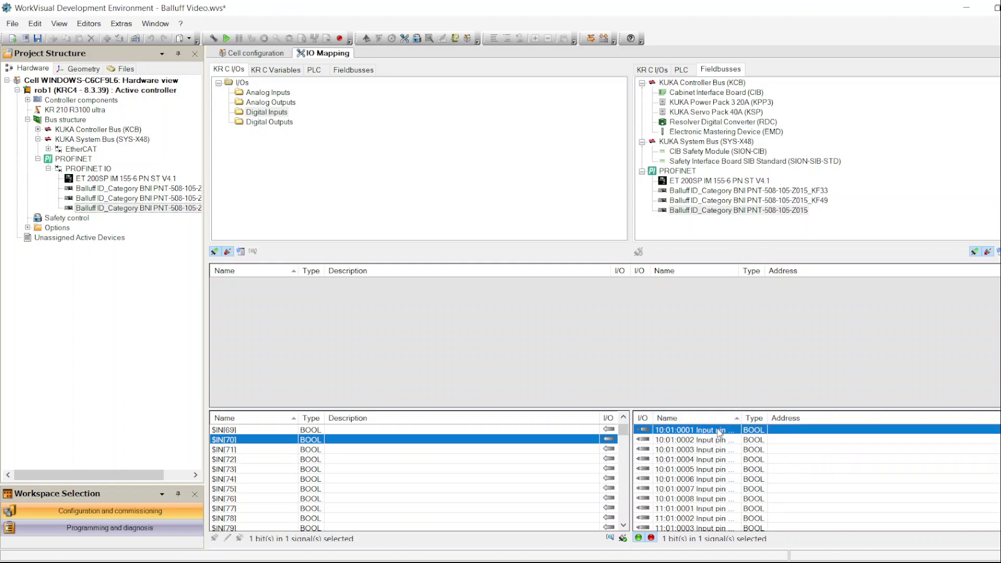
{"action": "left_click", "coordinate": [754, 418]}
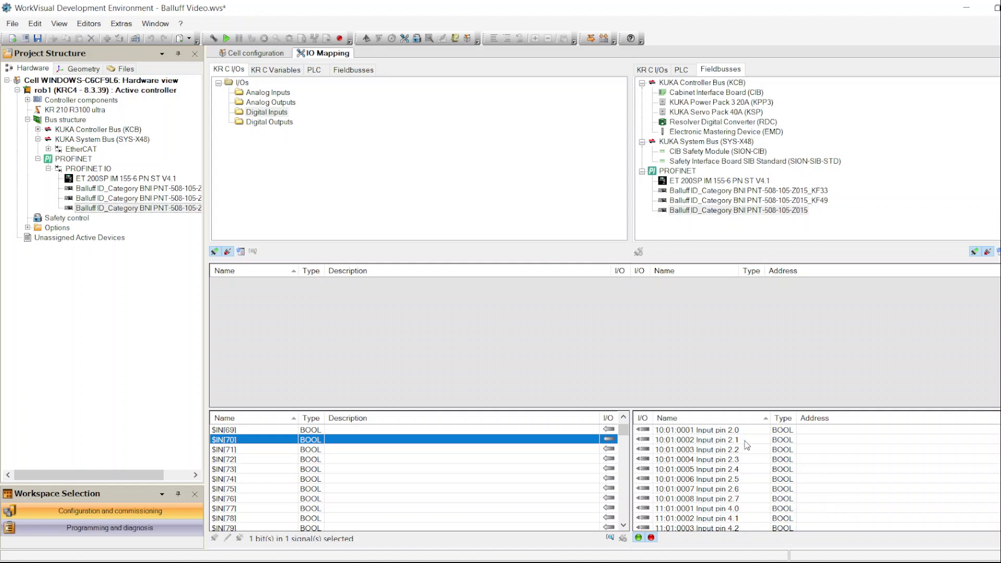
Examine the bit ranges of the Balluff device's Input pin 2, Input pin 4, Output pin 2 and Output pin 4 modules.
{"action": "left_click", "coordinate": [741, 498]}
{"action": "scroll", "coordinate": [743, 501], "scroll_direction": "down", "scroll_amount": 2}
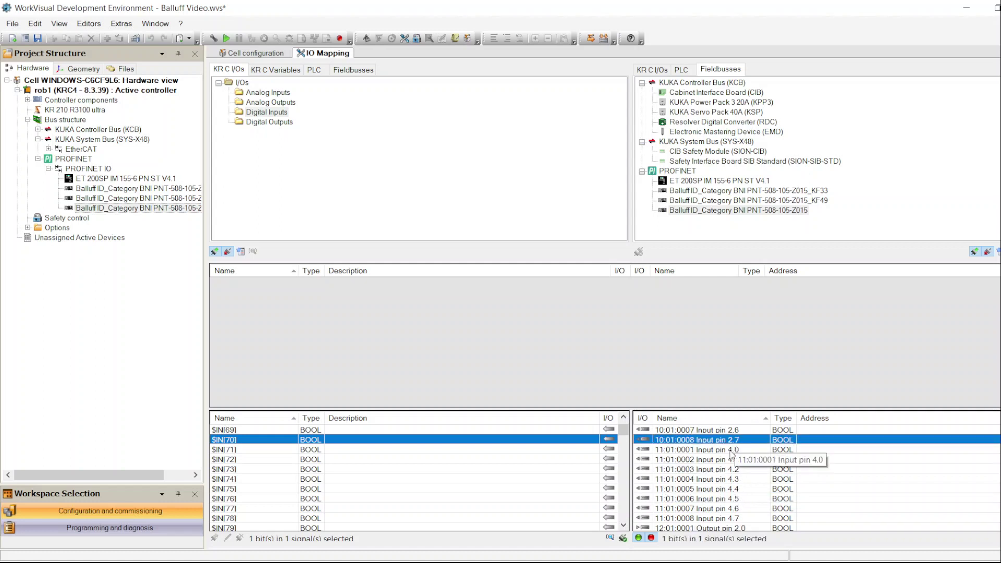
{"action": "left_click", "coordinate": [741, 519]}
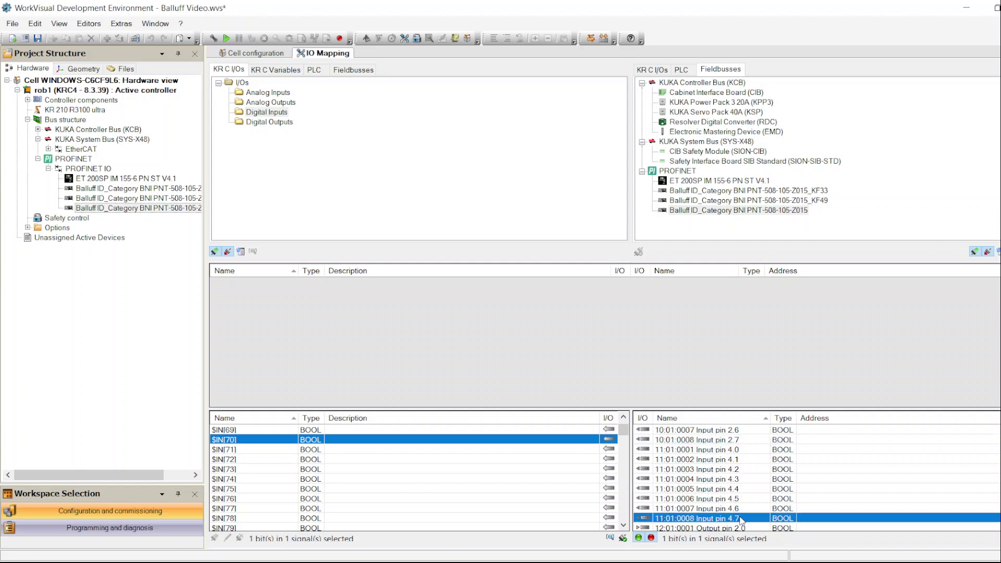
{"action": "scroll", "coordinate": [739, 517], "scroll_direction": "down", "scroll_amount": 3}
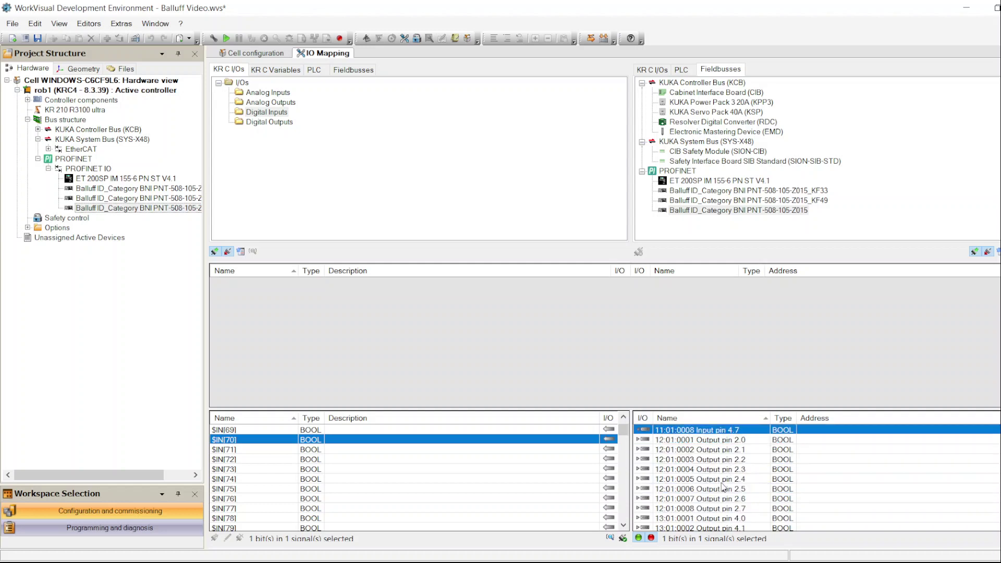
{"action": "left_click", "coordinate": [715, 441]}
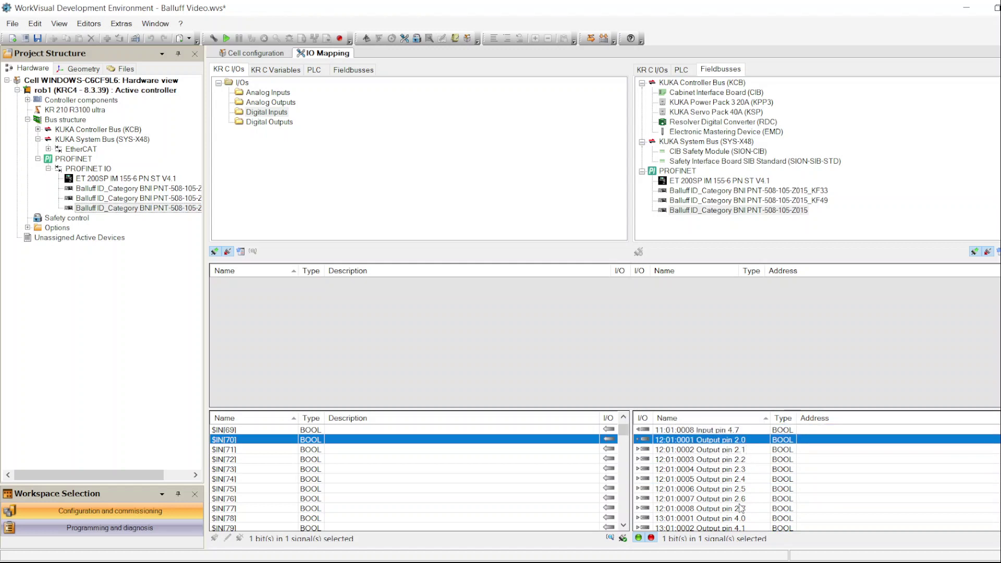
{"action": "left_click", "coordinate": [719, 508]}
{"action": "scroll", "coordinate": [740, 514], "scroll_direction": "down", "scroll_amount": 2}
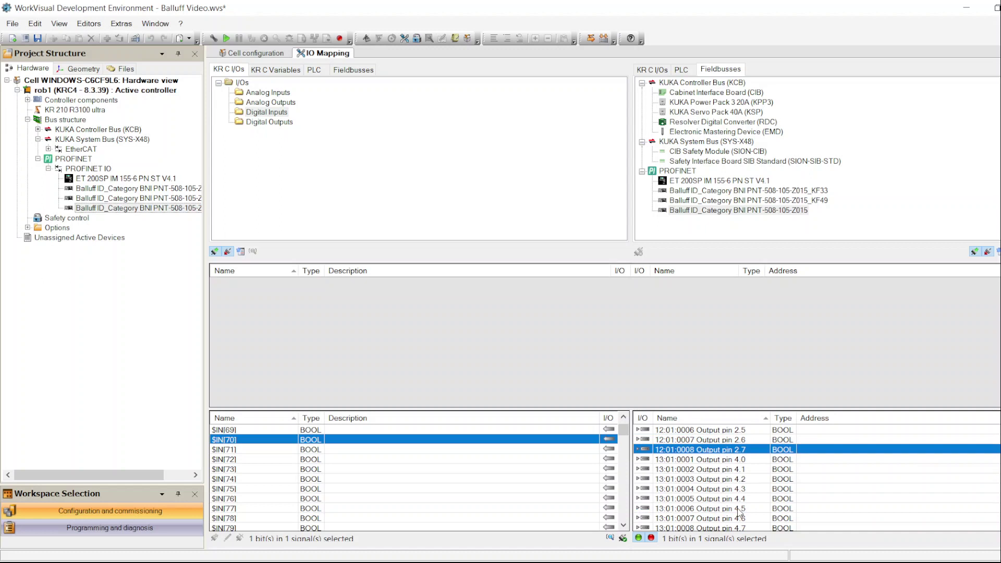
{"action": "left_click", "coordinate": [735, 461]}
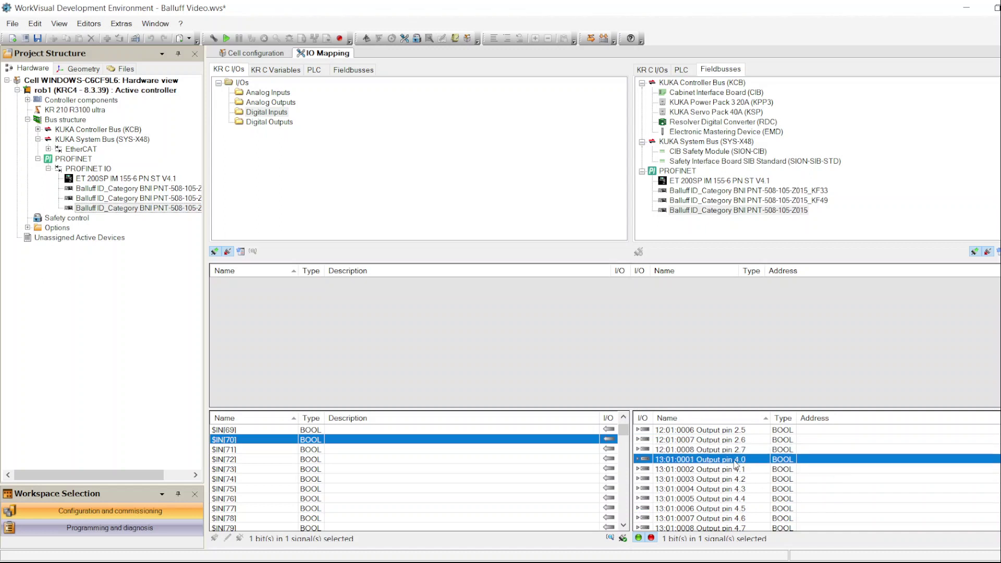
{"action": "left_click", "coordinate": [725, 527]}
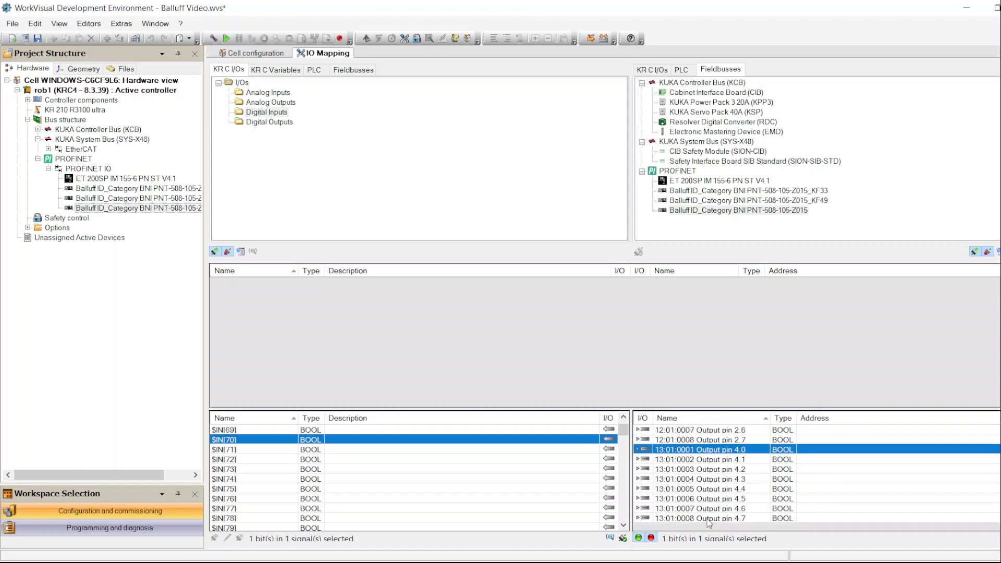
Review the device's signal list again from Input pin 2.0 to Output pin 4.7, checking where each module's bits end.
{"action": "scroll", "coordinate": [764, 491], "scroll_direction": "up", "scroll_amount": 7}
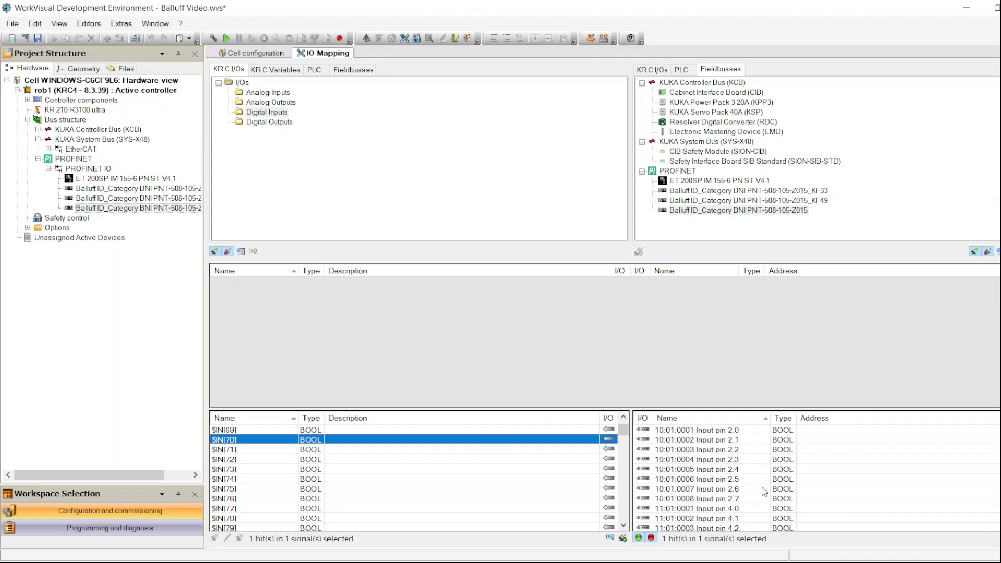
{"action": "scroll", "coordinate": [764, 492], "scroll_direction": "down", "scroll_amount": 3}
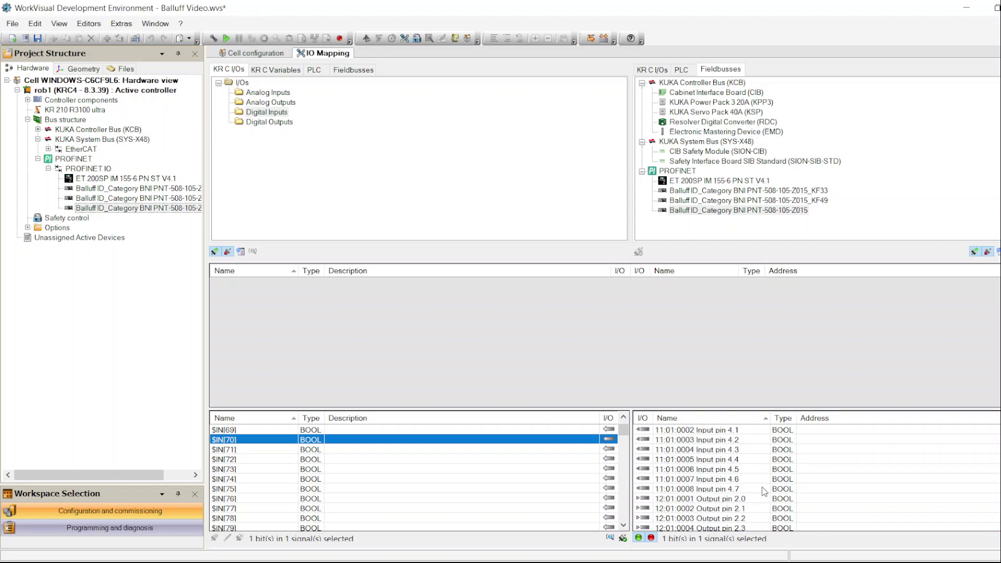
{"action": "left_click", "coordinate": [743, 490]}
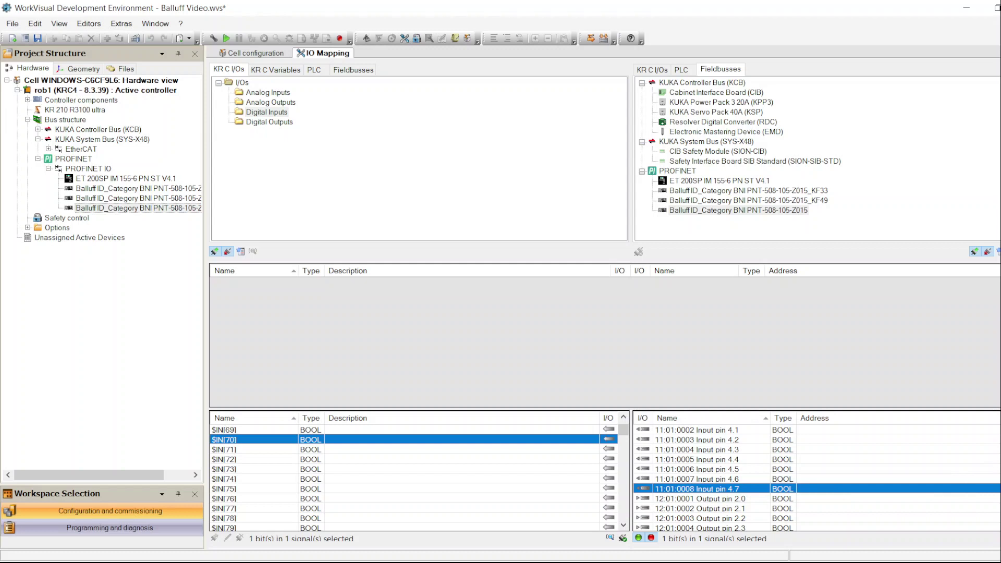
{"action": "scroll", "coordinate": [817, 479], "scroll_direction": "down", "scroll_amount": 1}
{"action": "scroll", "coordinate": [817, 479], "scroll_direction": "down", "scroll_amount": 1}
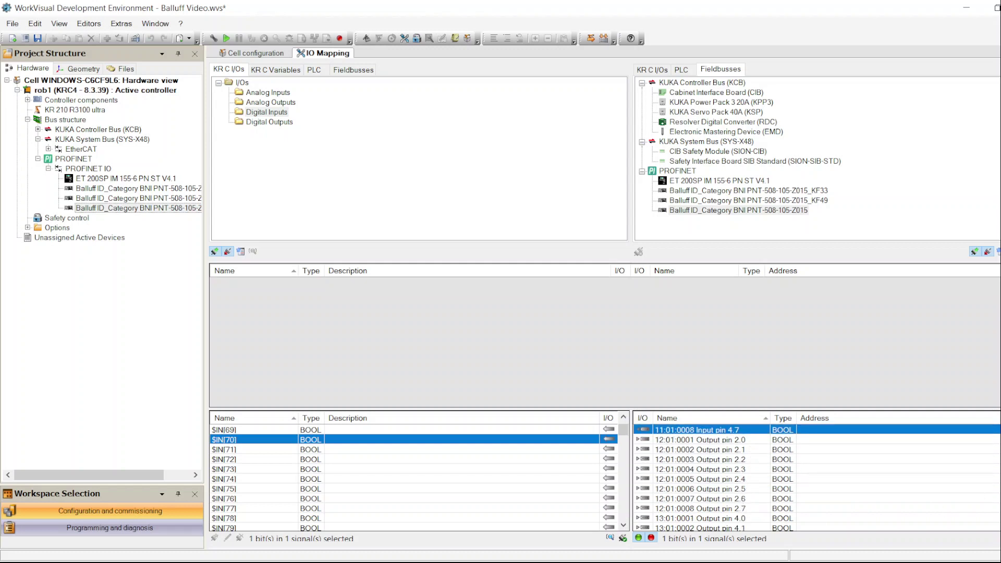
{"action": "scroll", "coordinate": [741, 449], "scroll_direction": "down", "scroll_amount": 1}
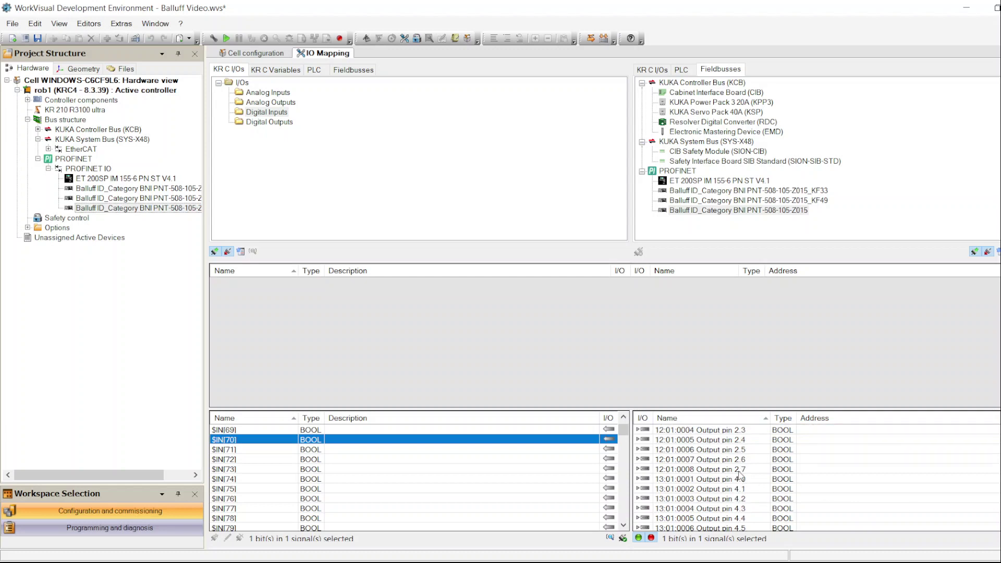
{"action": "left_click", "coordinate": [739, 473]}
{"action": "scroll", "coordinate": [817, 479], "scroll_direction": "down", "scroll_amount": 1}
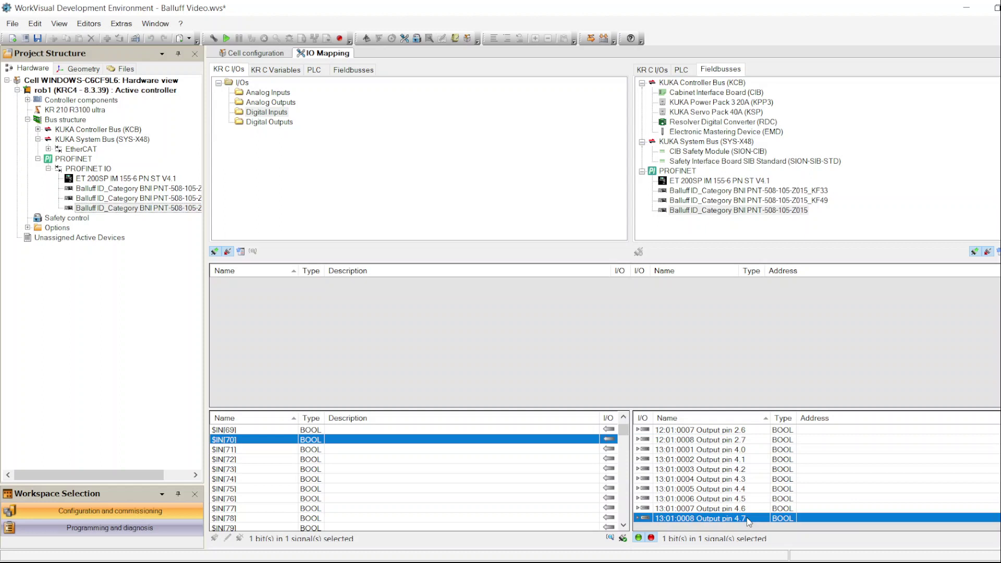
{"action": "scroll", "coordinate": [782, 496], "scroll_direction": "up", "scroll_amount": 5}
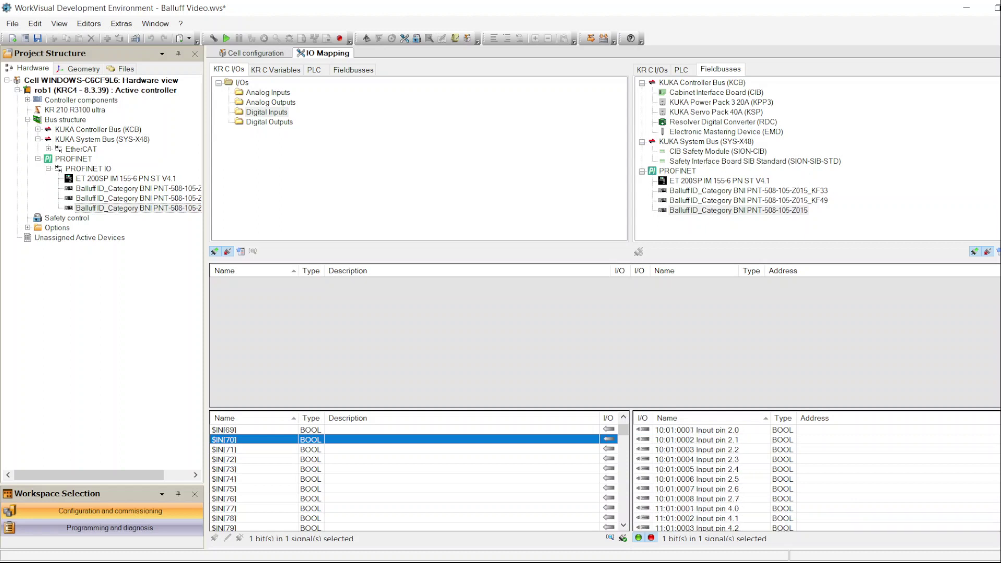
Connect $IN[70] to the fieldbus signal 10:01:0001 Input pin 2.0 and widen the name column in the list of connections.
{"action": "left_click", "coordinate": [740, 431]}
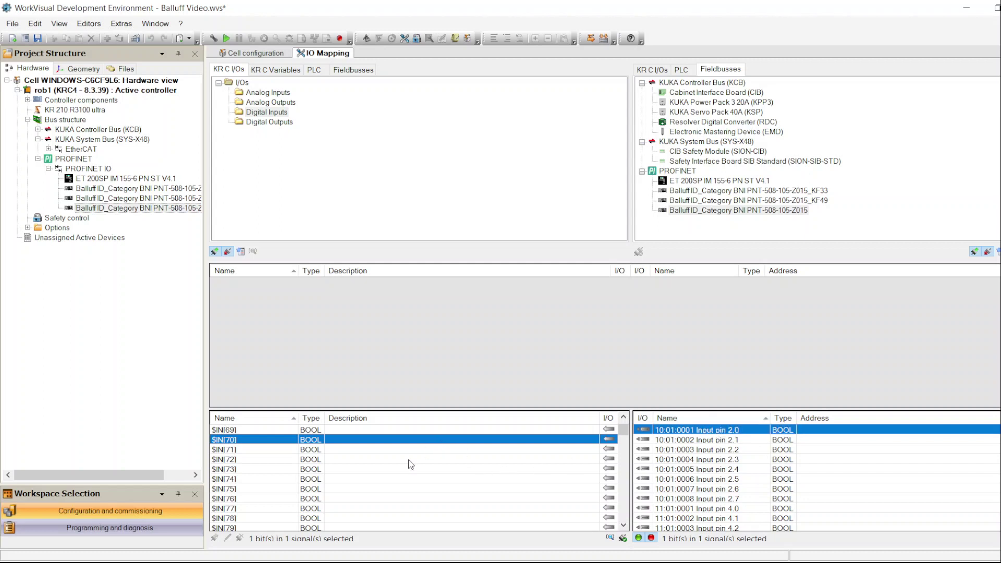
{"action": "left_click", "coordinate": [624, 539]}
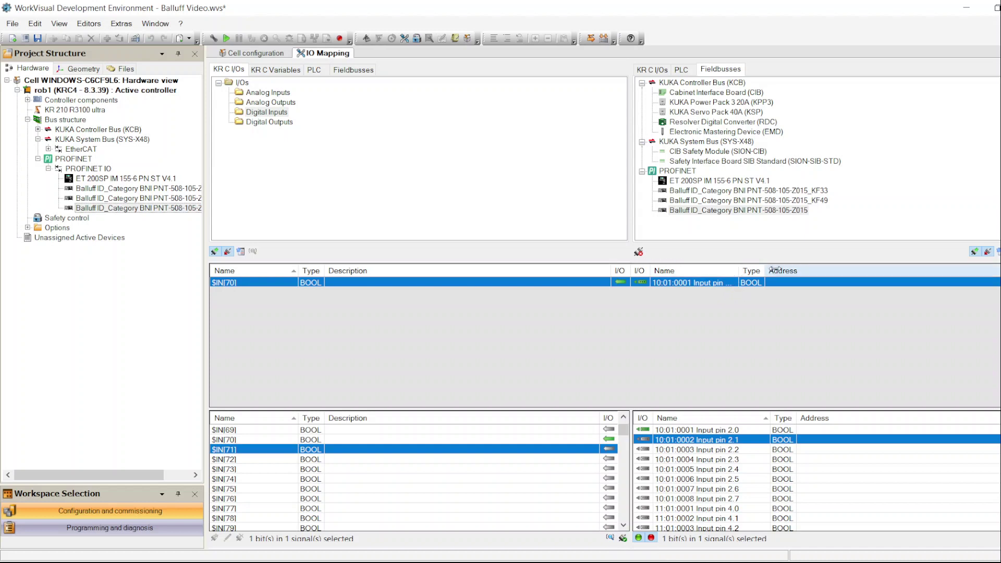
{"action": "left_click_drag", "start_coordinate": [738, 275], "coordinate": [770, 279]}
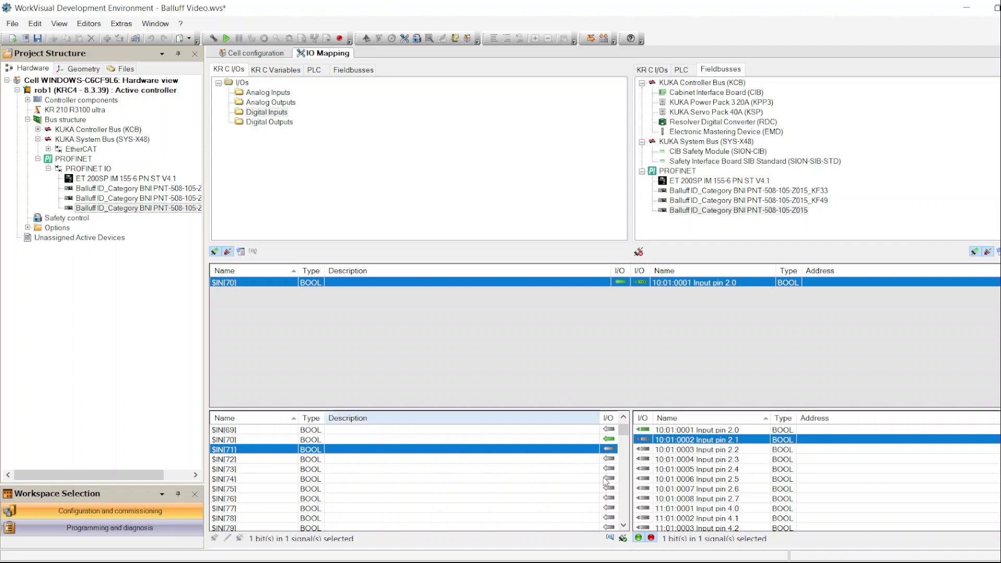
Connect $IN[71] to 10:01:0002 Input pin 2.1 and disconnect that pair again.
{"action": "left_click", "coordinate": [623, 538]}
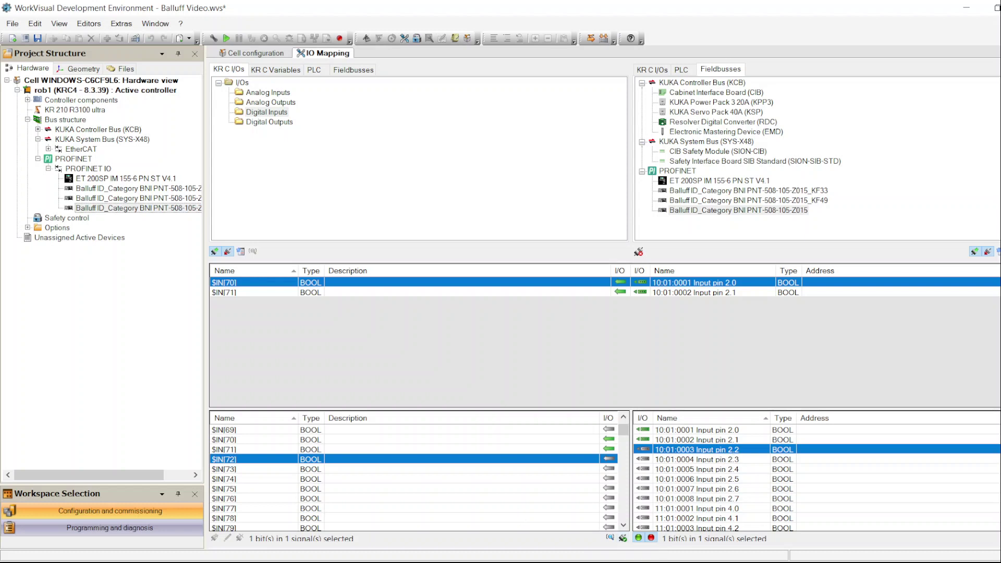
{"action": "left_click", "coordinate": [625, 292]}
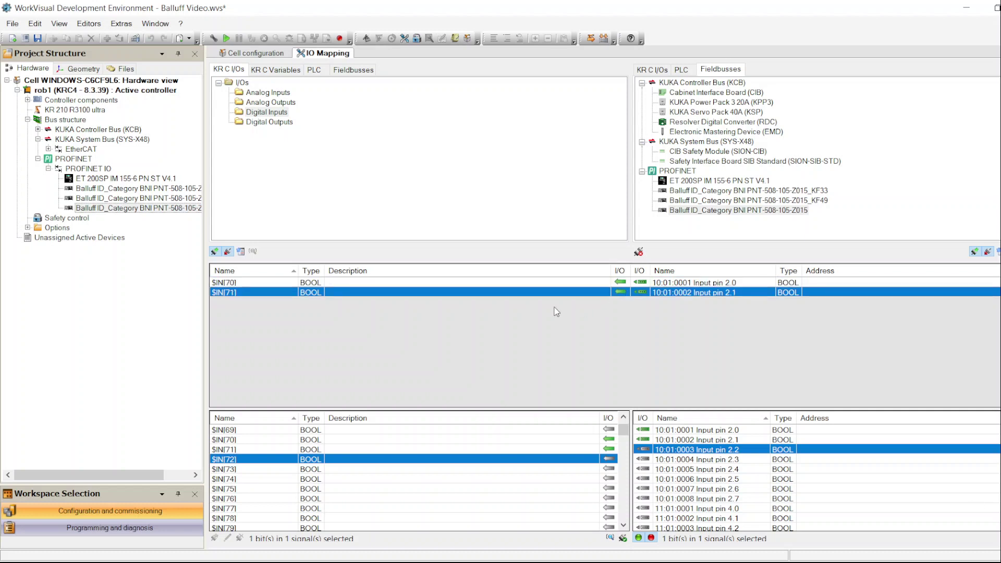
{"action": "left_click", "coordinate": [640, 252]}
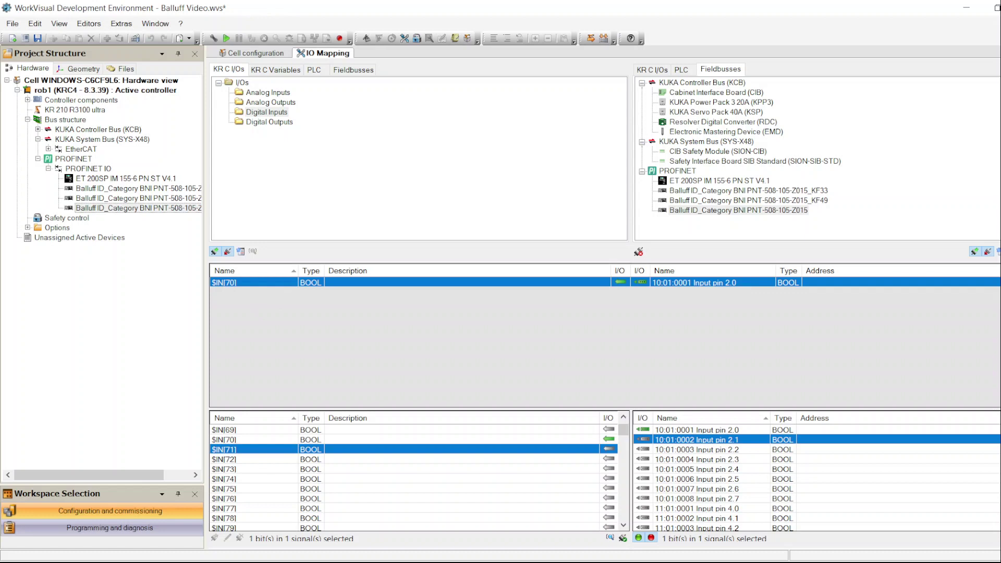
Connect $IN[71] to the fieldbus signal 11:01:0001 Input pin 4.0 and check both mapped input pairs.
{"action": "scroll", "coordinate": [736, 488], "scroll_direction": "down", "scroll_amount": 1}
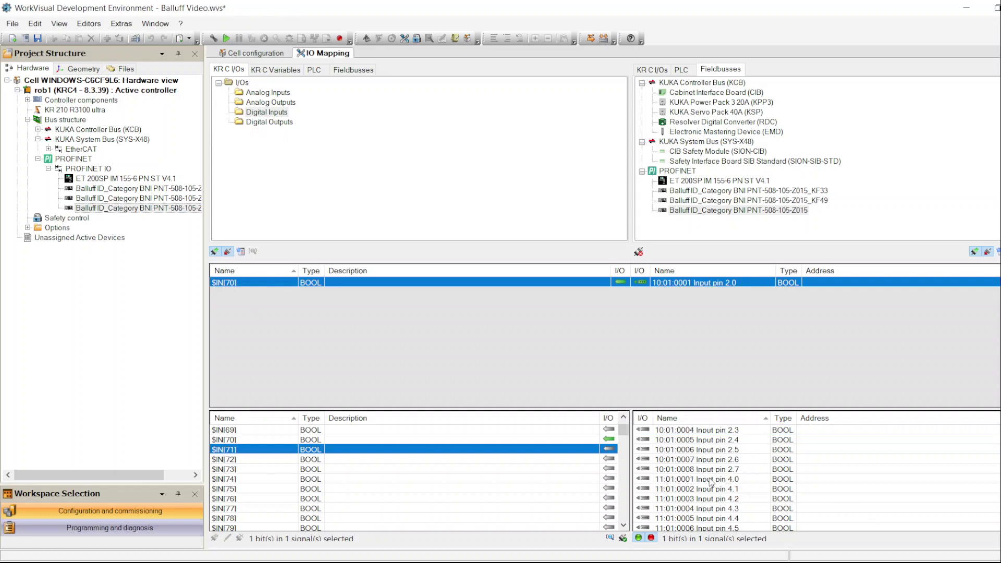
{"action": "left_click", "coordinate": [711, 480]}
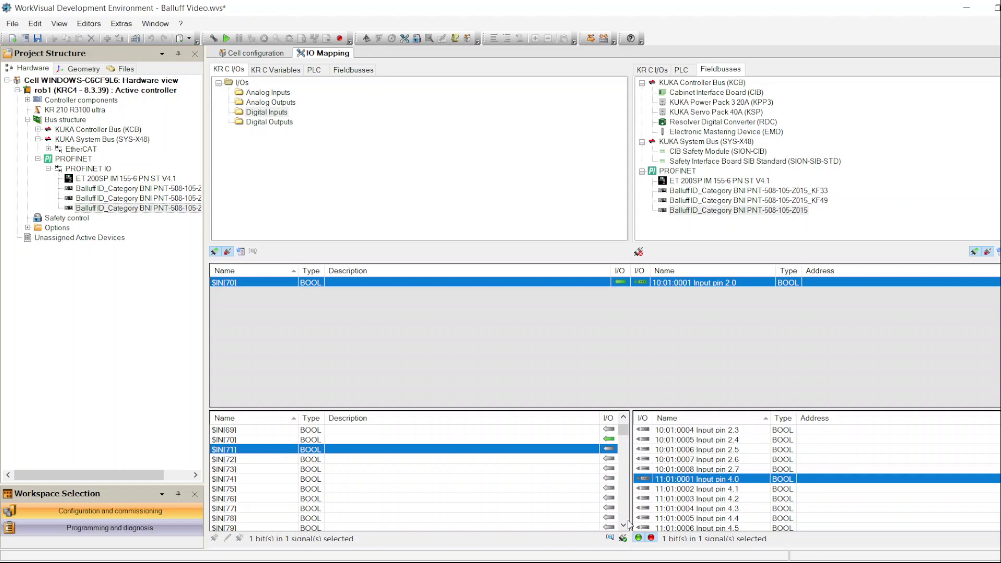
{"action": "left_click", "coordinate": [624, 537]}
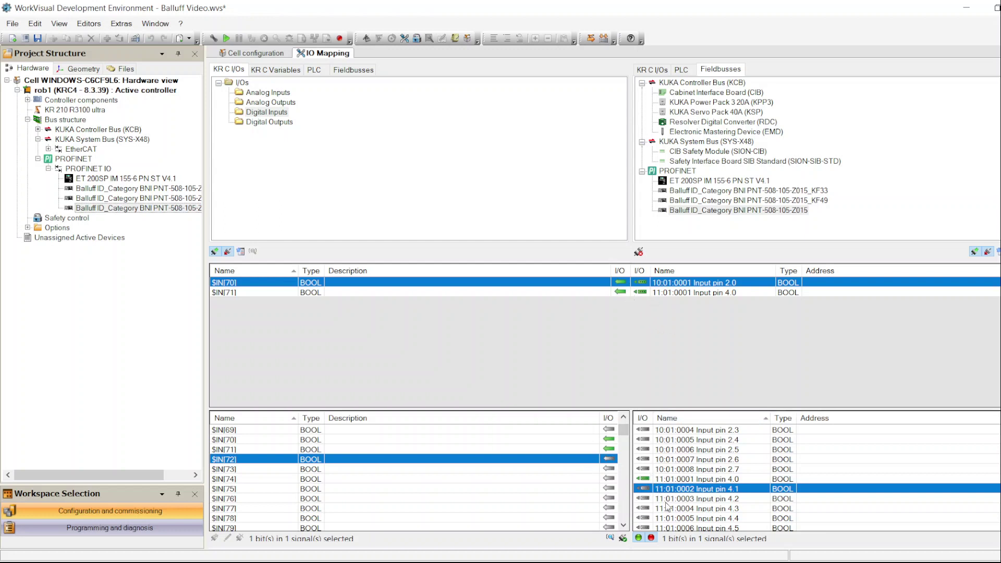
{"action": "left_click", "coordinate": [729, 480]}
{"action": "scroll", "coordinate": [730, 482], "scroll_direction": "up", "scroll_amount": 1}
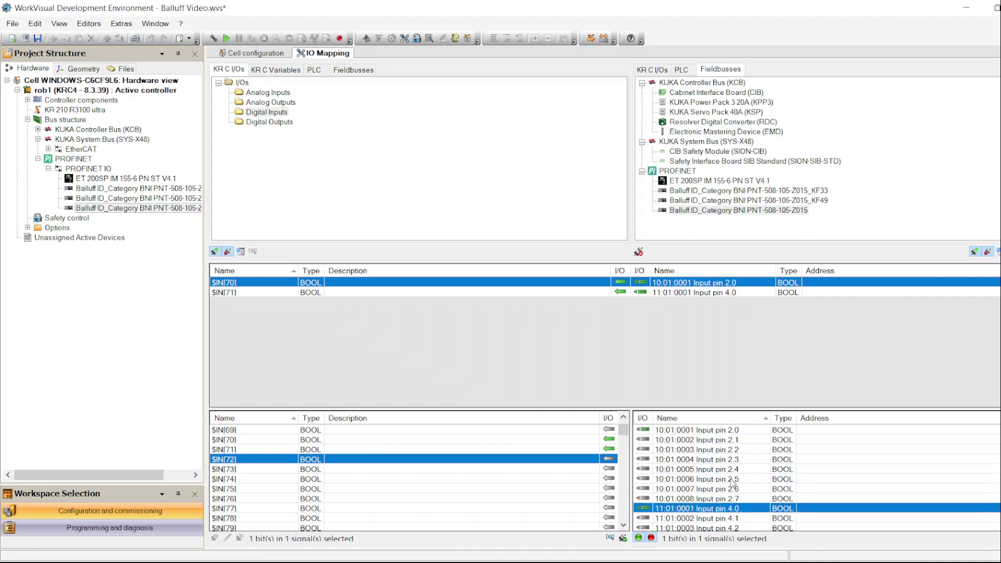
{"action": "left_click", "coordinate": [728, 431]}
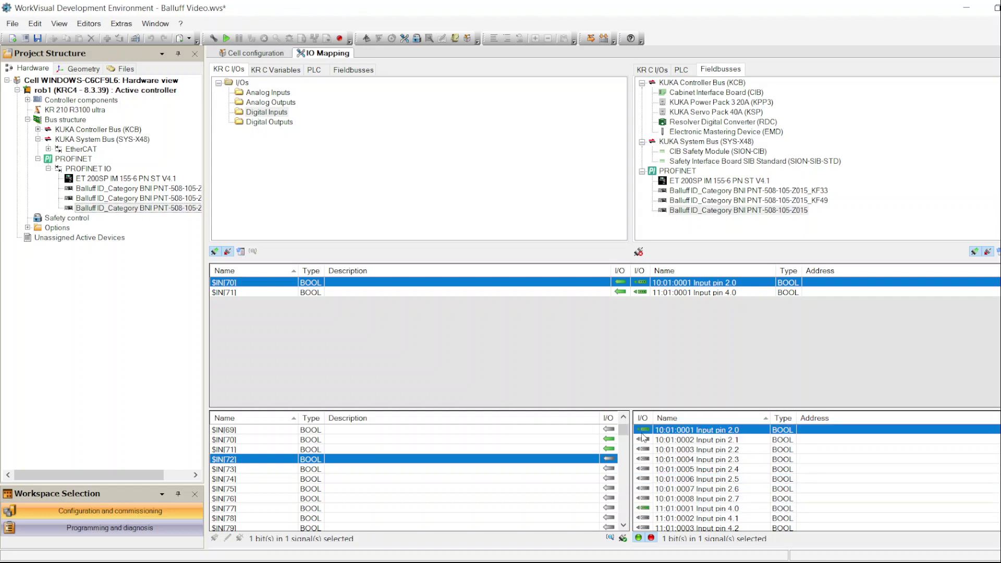
{"action": "left_click", "coordinate": [580, 440]}
{"action": "left_click", "coordinate": [579, 451]}
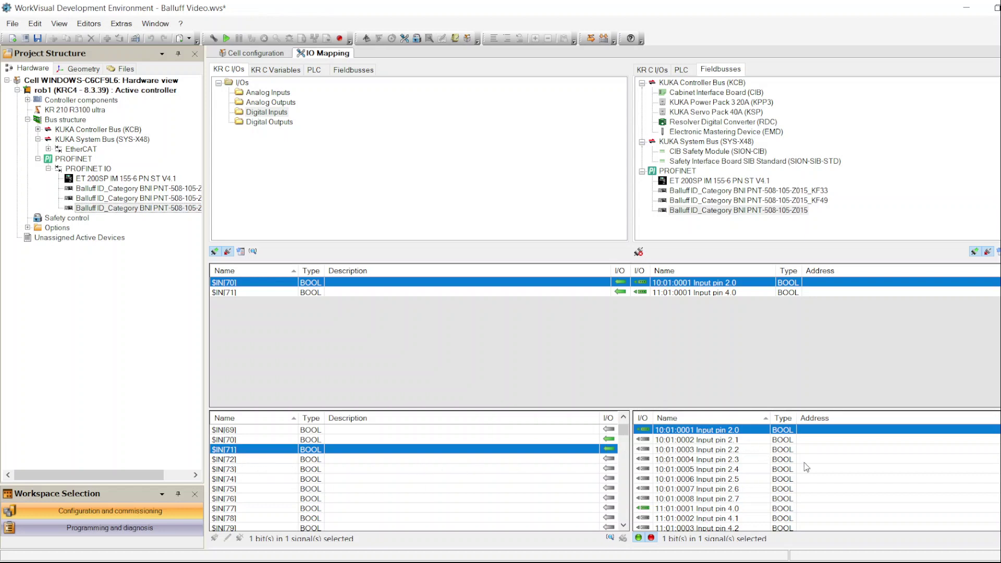
List the controller's digital outputs and connect $OUT[70] to the fieldbus signal 12:01:0008 Output pin 2.7.
{"action": "left_click", "coordinate": [267, 122]}
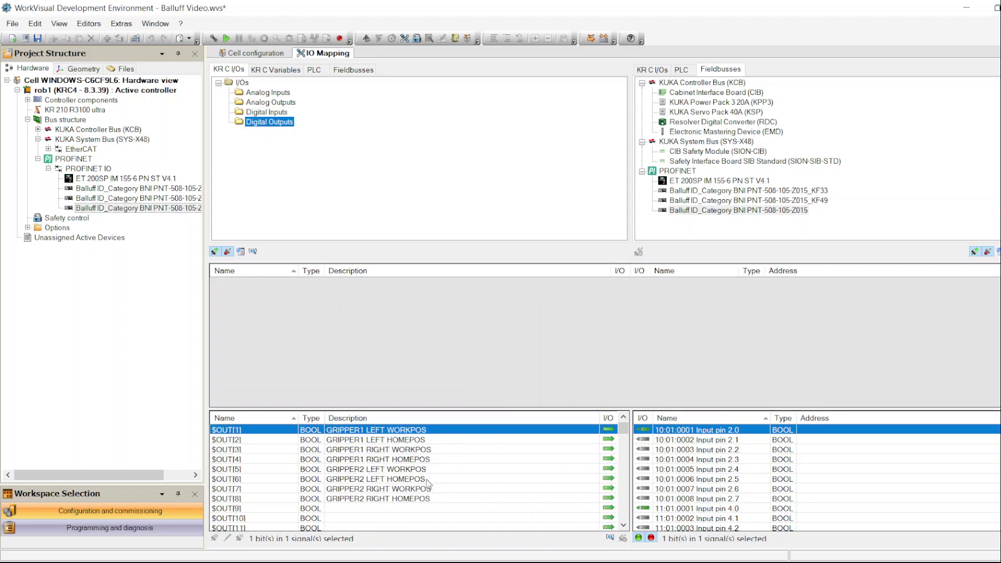
{"action": "mouse_move", "coordinate": [624, 431]}
{"action": "left_mouse_down"}
{"action": "mouse_move", "coordinate": [625, 440]}
{"action": "mouse_move", "coordinate": [625, 430]}
{"action": "left_mouse_up"}
{"action": "left_click", "coordinate": [624, 498]}
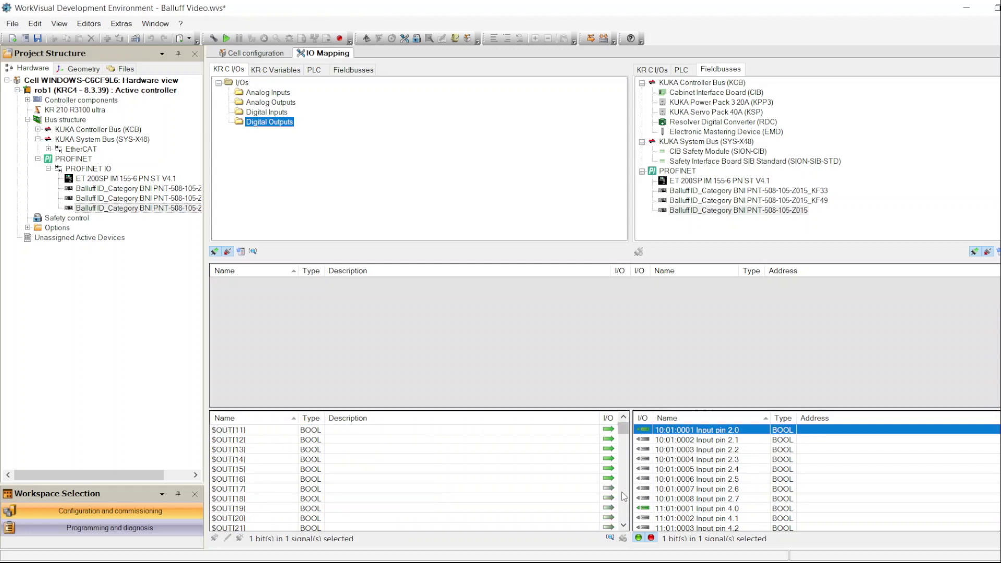
{"action": "left_click", "coordinate": [624, 496]}
{"action": "left_click", "coordinate": [624, 497]}
{"action": "left_click", "coordinate": [624, 497]}
{"action": "left_click", "coordinate": [343, 431]}
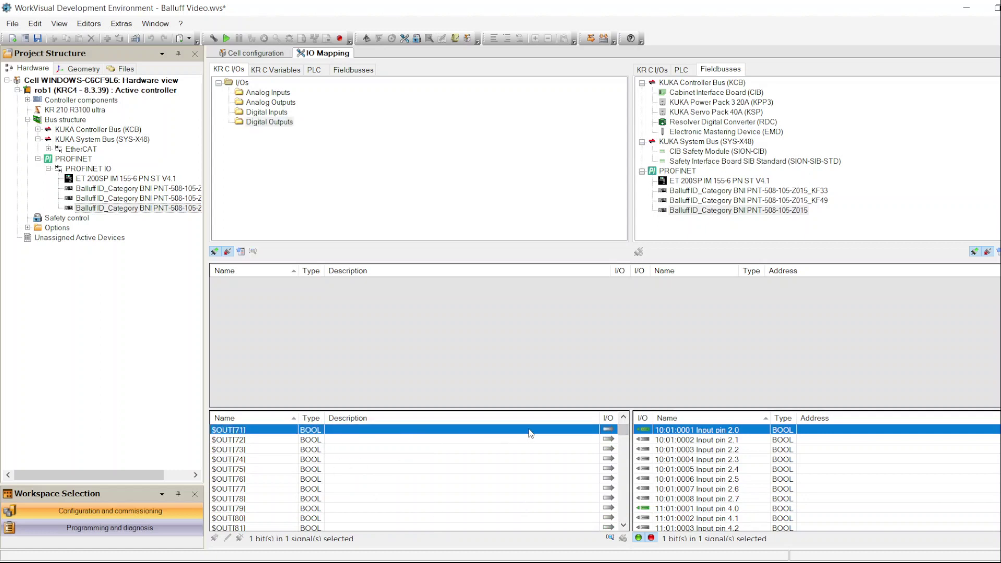
{"action": "left_click", "coordinate": [624, 418]}
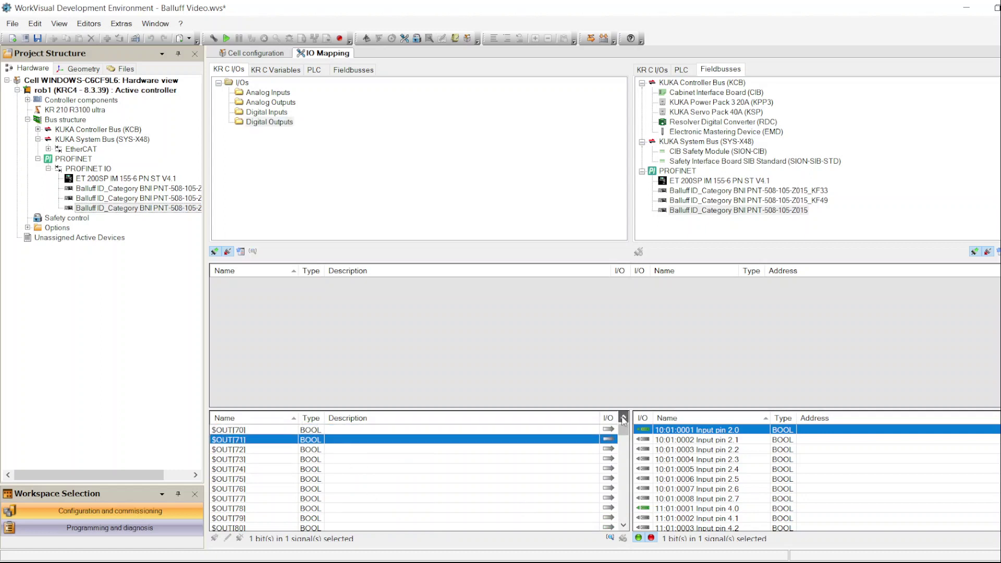
{"action": "left_click", "coordinate": [491, 431]}
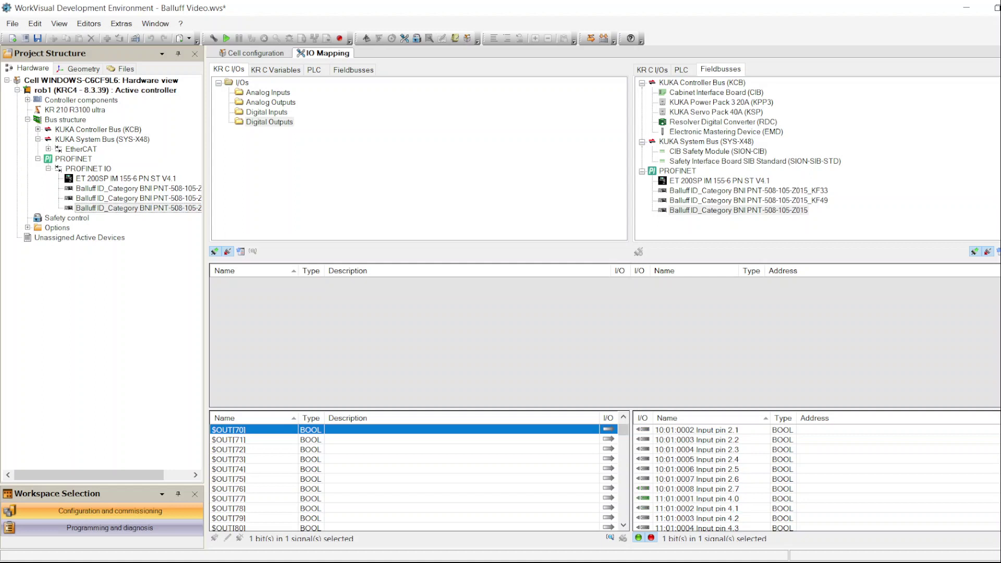
{"action": "scroll", "coordinate": [814, 479], "scroll_direction": "down", "scroll_amount": 1}
{"action": "scroll", "coordinate": [813, 479], "scroll_direction": "down", "scroll_amount": 4}
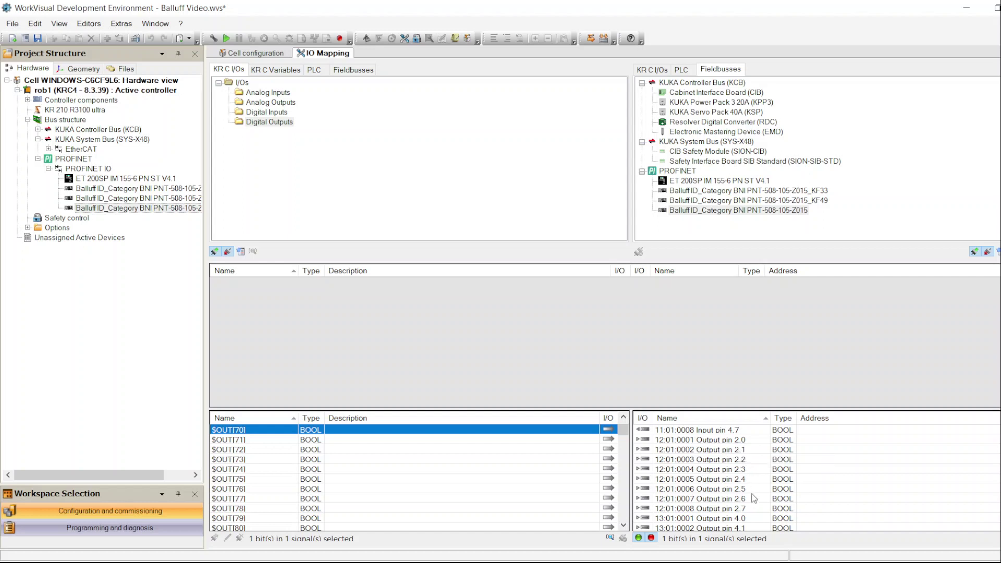
{"action": "left_click", "coordinate": [750, 510]}
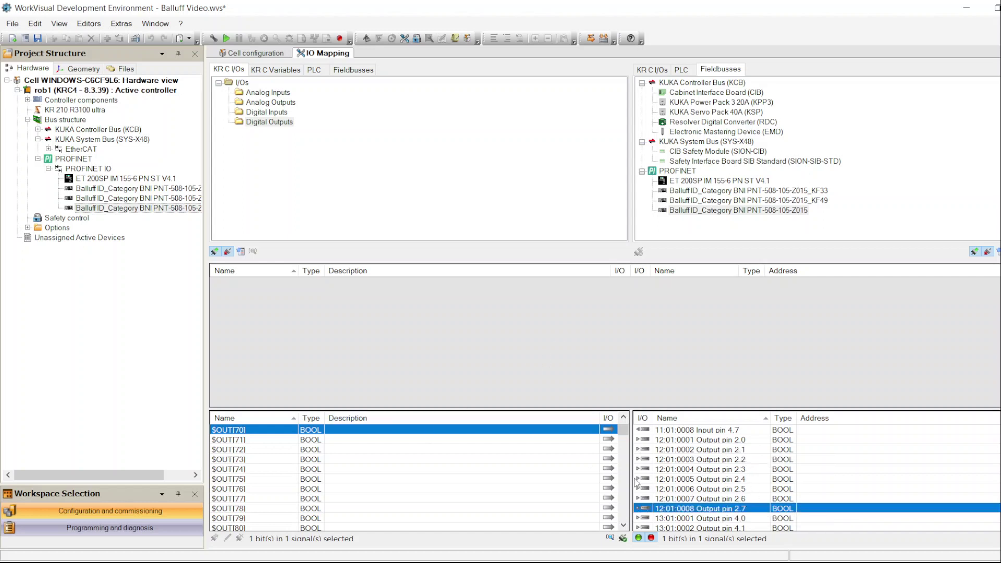
{"action": "left_click", "coordinate": [624, 539]}
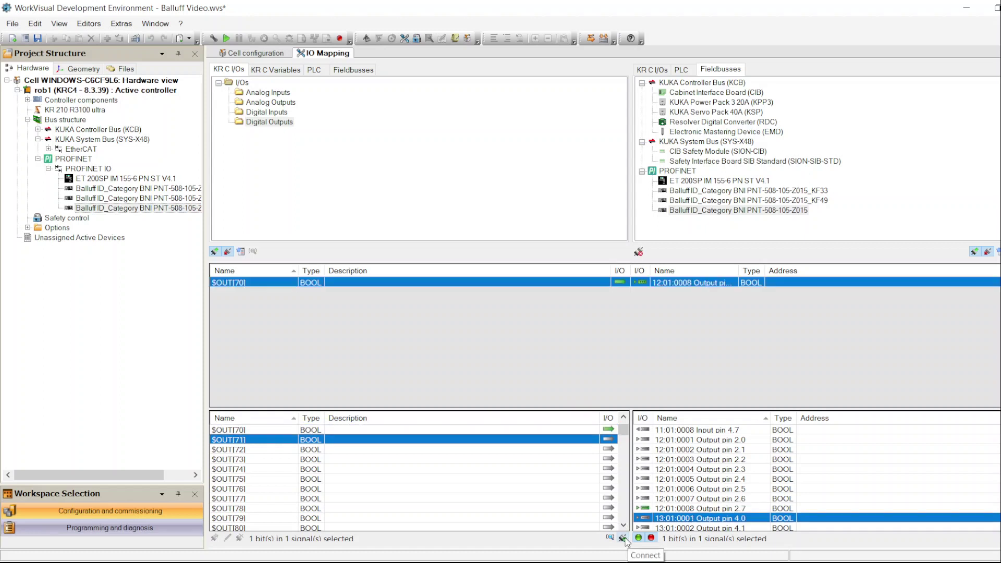
Connect $OUT[71] to 13:01:0008 Output pin 4.7 and widen the fieldbus name column in the list of connections.
{"action": "scroll", "coordinate": [751, 522], "scroll_direction": "down", "scroll_amount": 3}
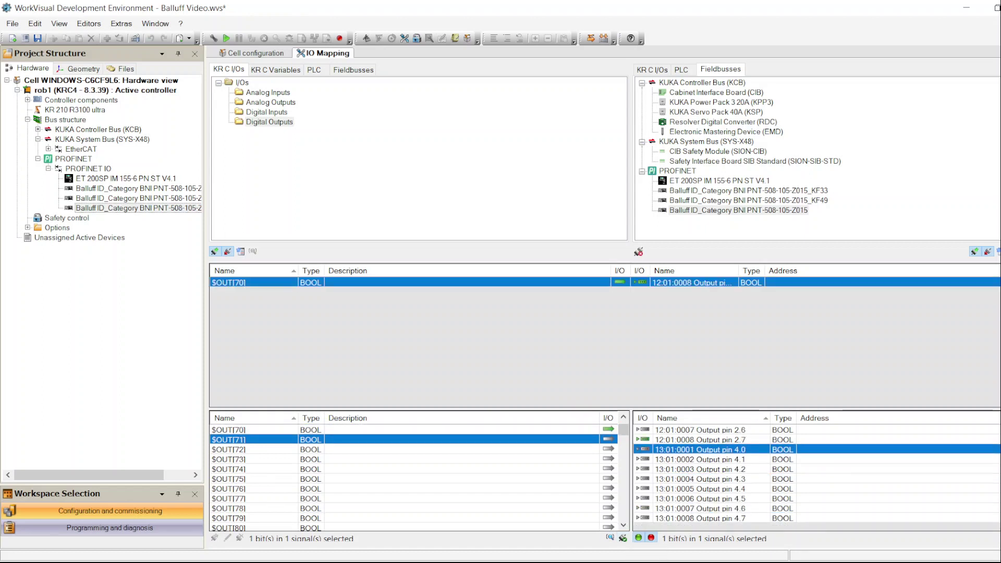
{"action": "left_click", "coordinate": [748, 518]}
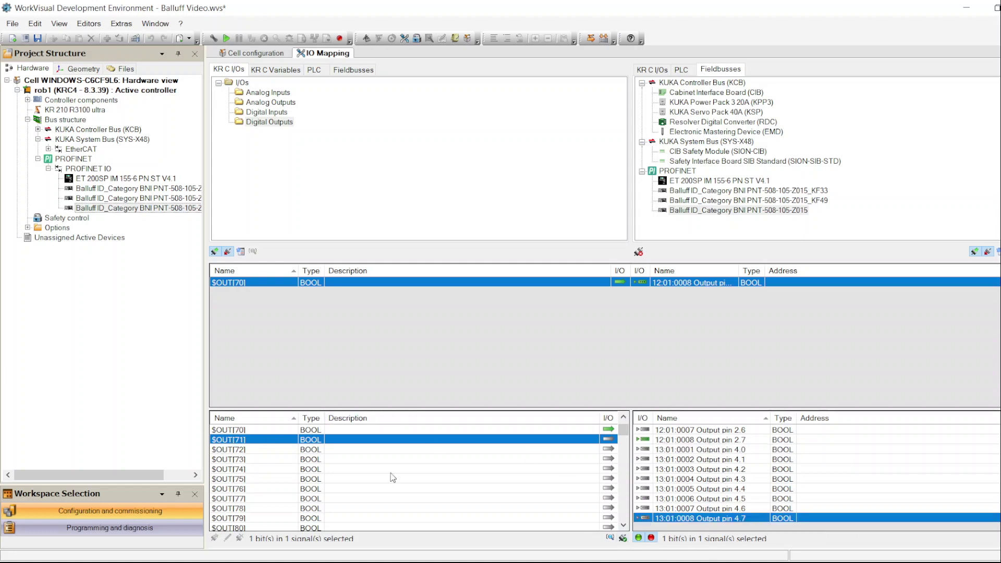
{"action": "left_click", "coordinate": [623, 539]}
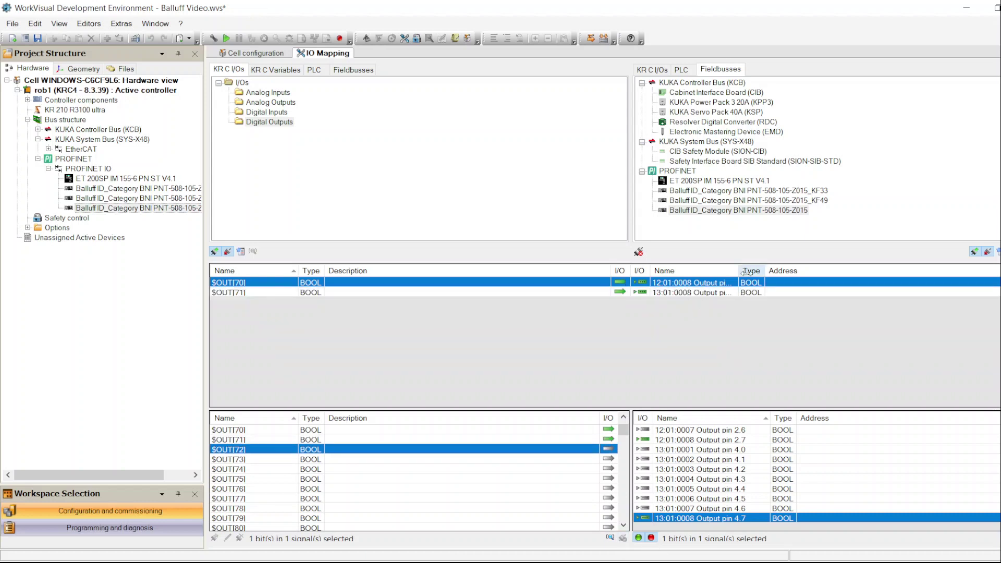
{"action": "left_click_drag", "start_coordinate": [753, 274], "coordinate": [774, 270]}
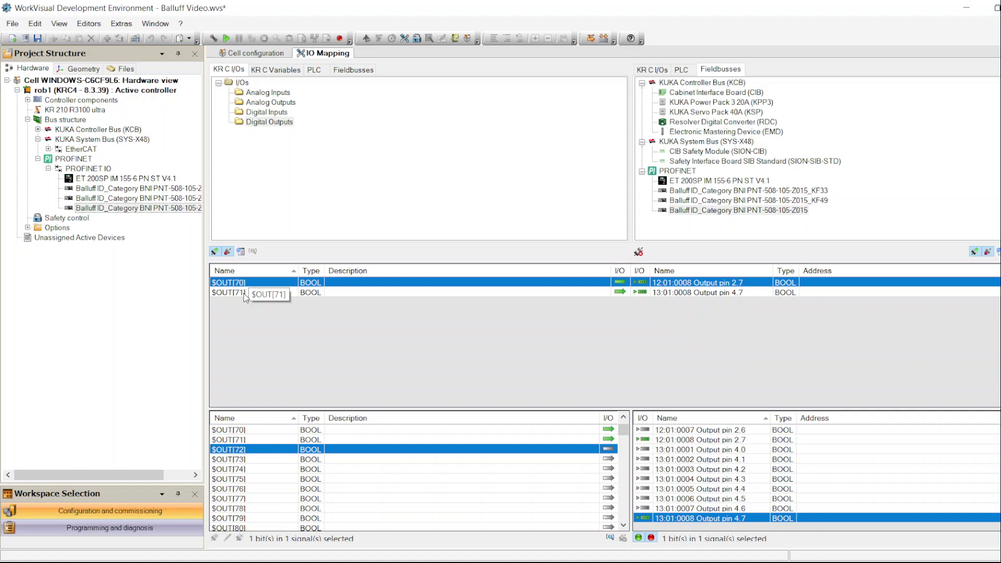
Return to the digital inputs and connect $IN[75] through $IN[80] one after another to Input pin 2.2 through Input pin 2.7.
{"action": "left_click", "coordinate": [269, 114]}
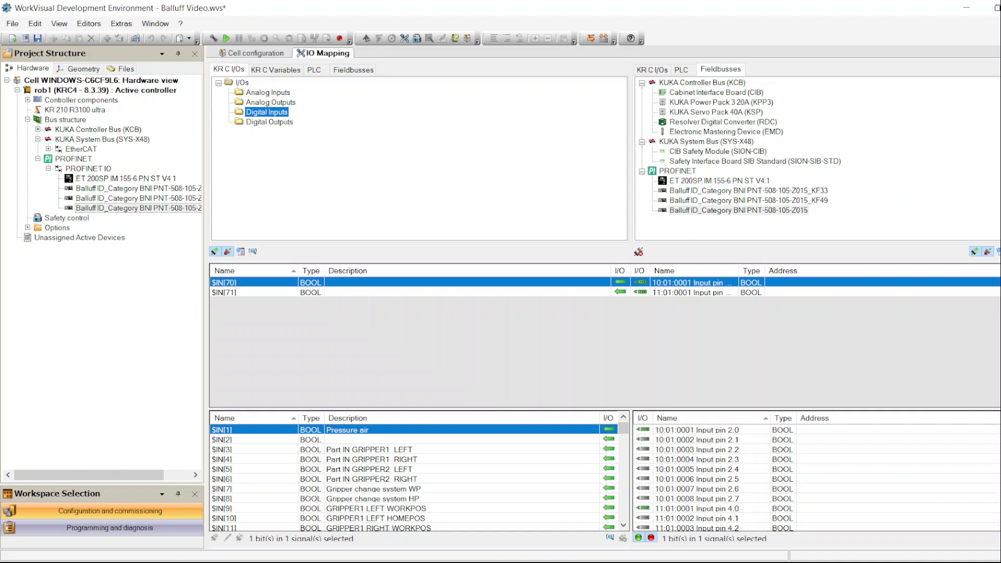
{"action": "left_click", "coordinate": [729, 449]}
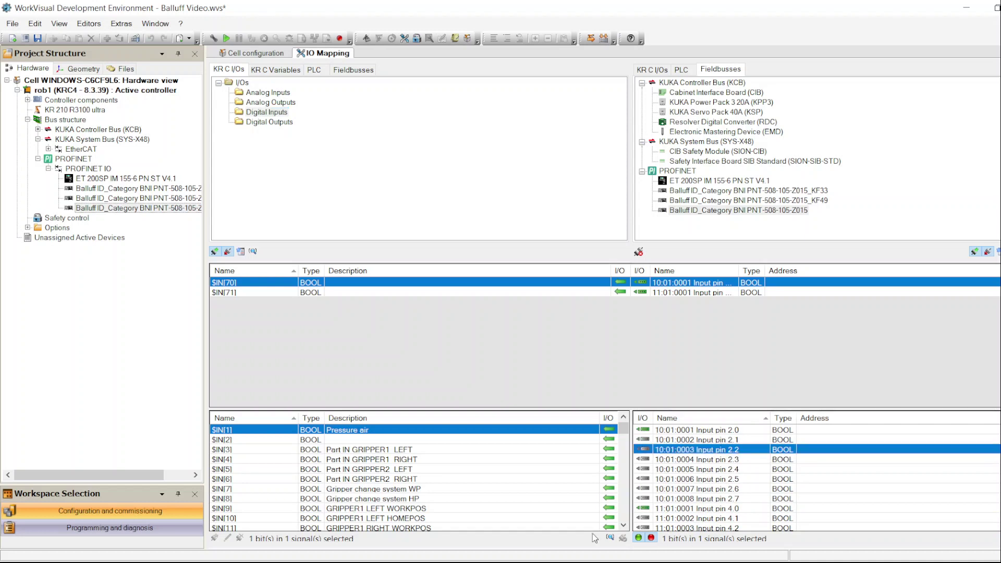
{"action": "left_click", "coordinate": [624, 489]}
{"action": "left_click", "coordinate": [624, 489]}
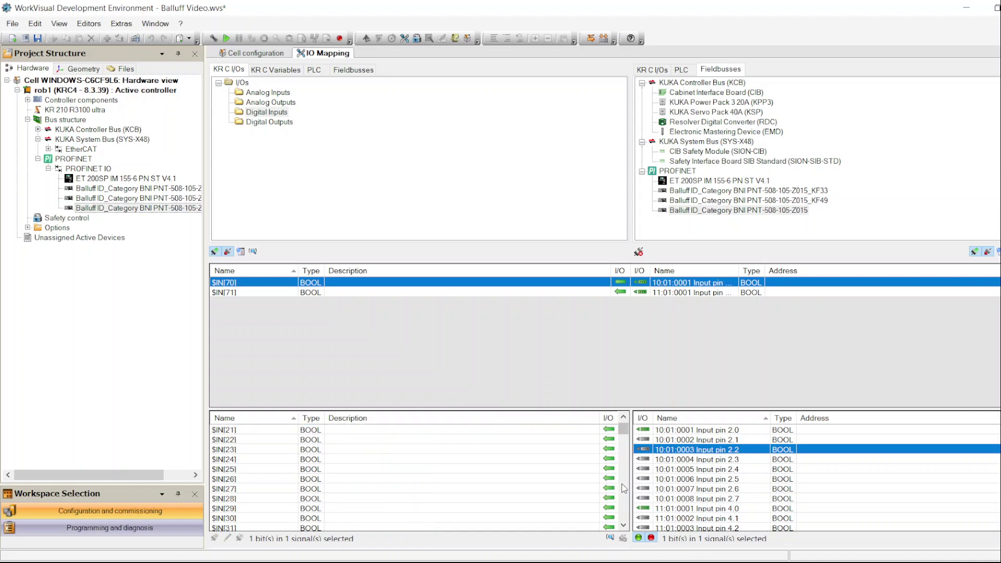
{"action": "left_click", "coordinate": [624, 489]}
{"action": "left_click", "coordinate": [625, 489]}
{"action": "left_click", "coordinate": [624, 474]}
{"action": "left_click", "coordinate": [624, 474]}
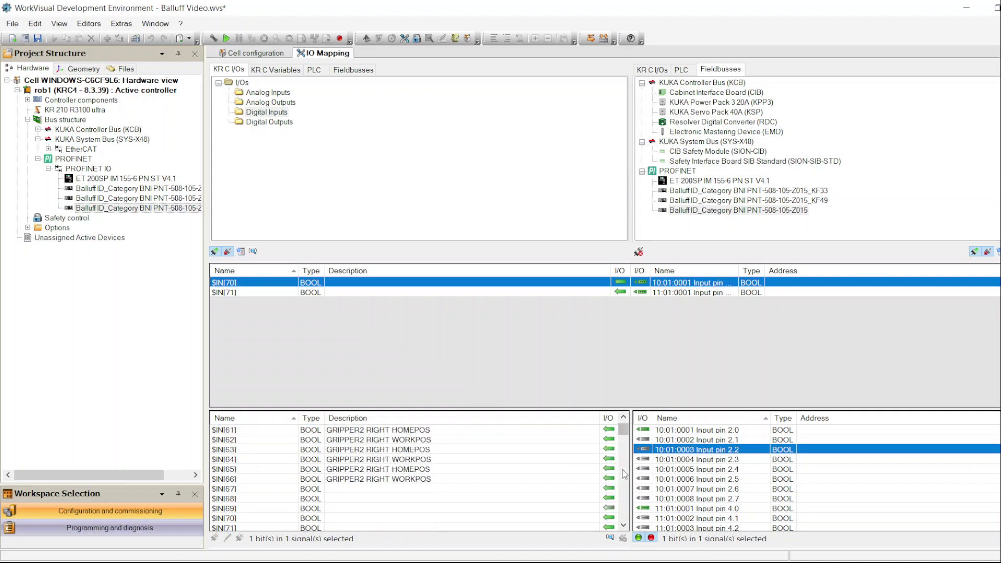
{"action": "left_click", "coordinate": [624, 473]}
{"action": "left_click", "coordinate": [493, 470]}
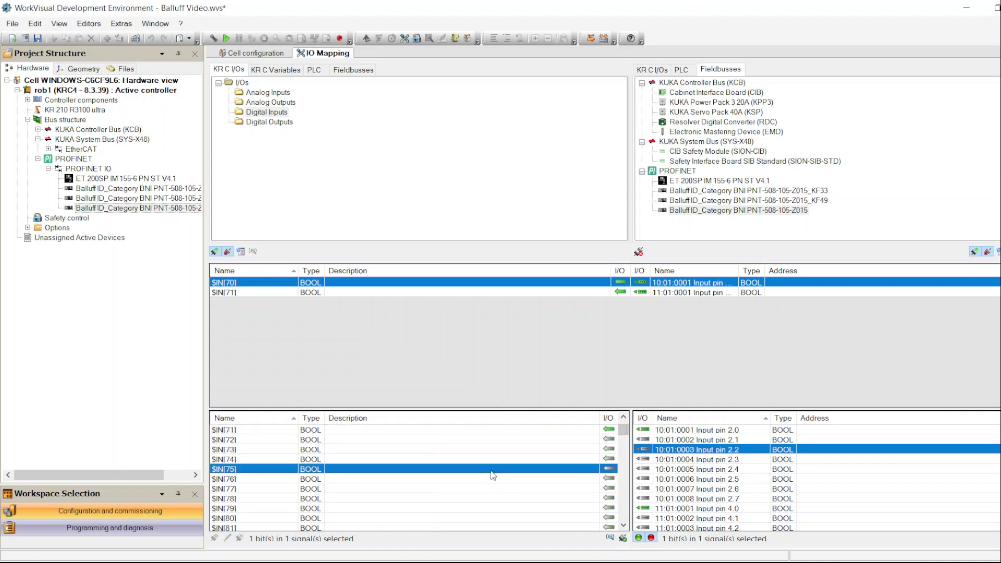
{"action": "left_click", "coordinate": [623, 539]}
{"action": "left_click", "coordinate": [623, 539]}
{"action": "left_click", "coordinate": [624, 538]}
{"action": "left_click", "coordinate": [624, 539]}
{"action": "left_click", "coordinate": [624, 539]}
{"action": "left_click", "coordinate": [623, 539]}
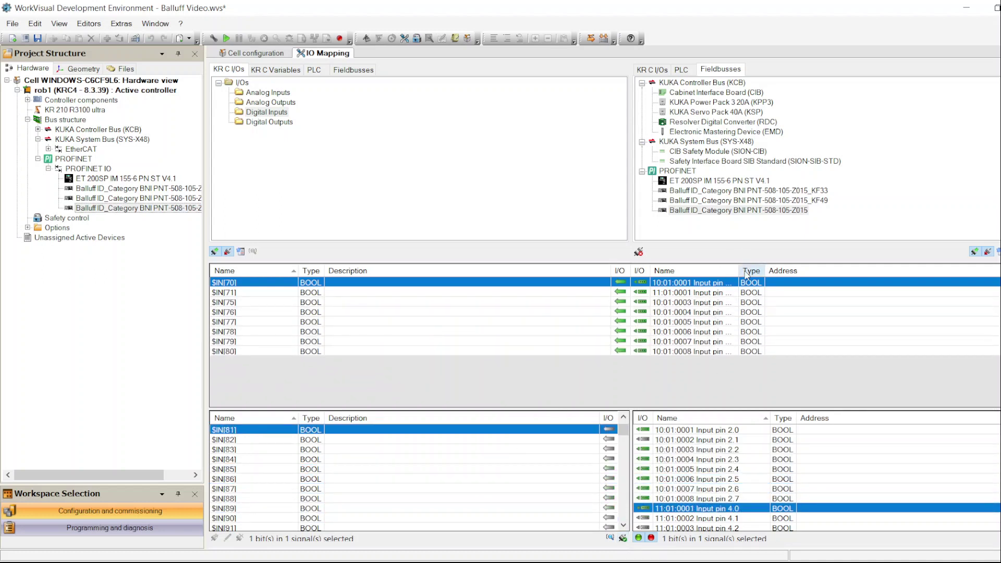
Widen the fieldbus name column in the list of connections and disconnect $IN[80] from 10:01:0008 Input pin 2.7.
{"action": "left_click_drag", "start_coordinate": [740, 271], "coordinate": [782, 271]}
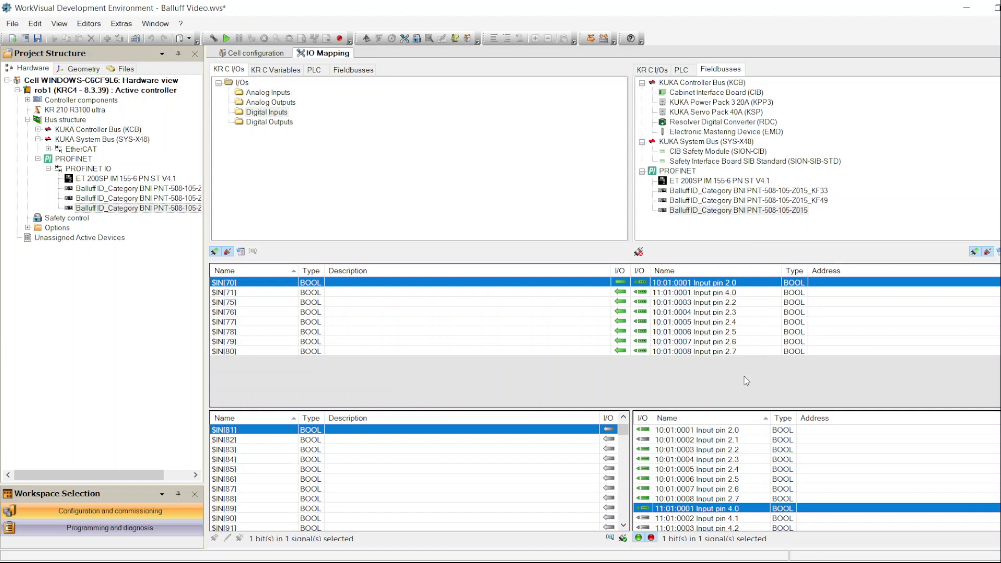
{"action": "left_click", "coordinate": [736, 349]}
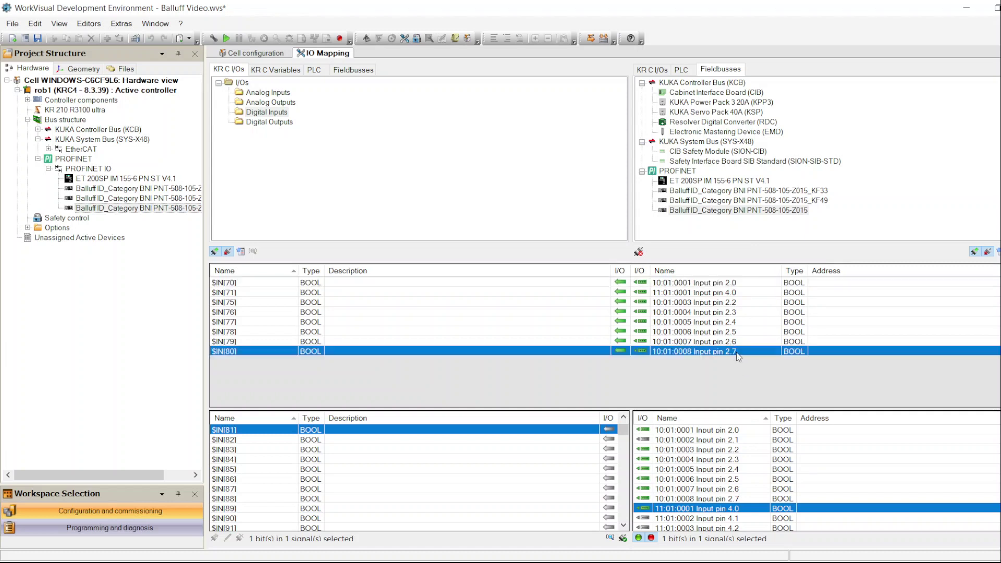
{"action": "left_click", "coordinate": [639, 253]}
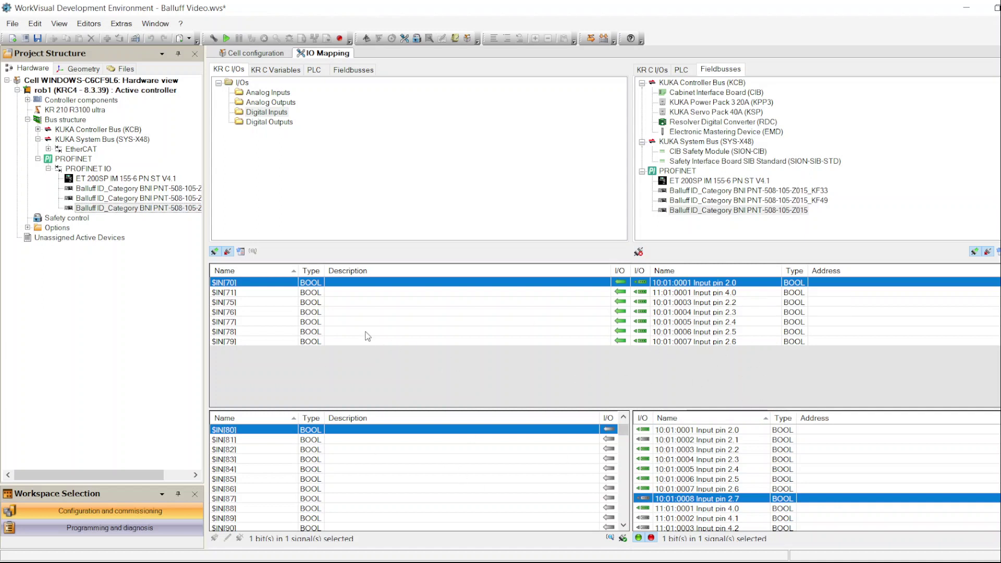
Expand the controller's Options in the project structure and select GripperSpotTech (V4.0.4).
{"action": "left_click", "coordinate": [151, 208]}
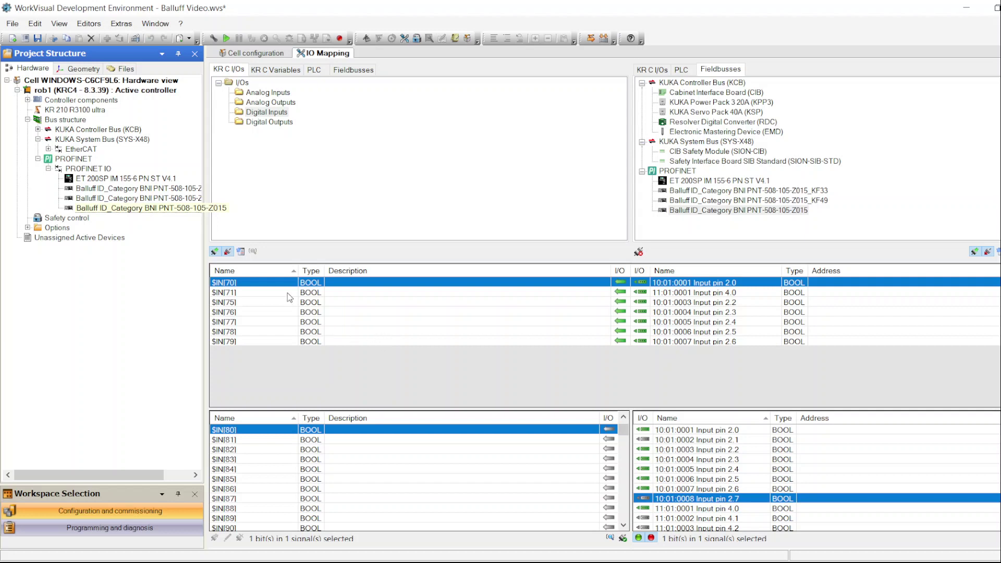
{"action": "left_click", "coordinate": [28, 228]}
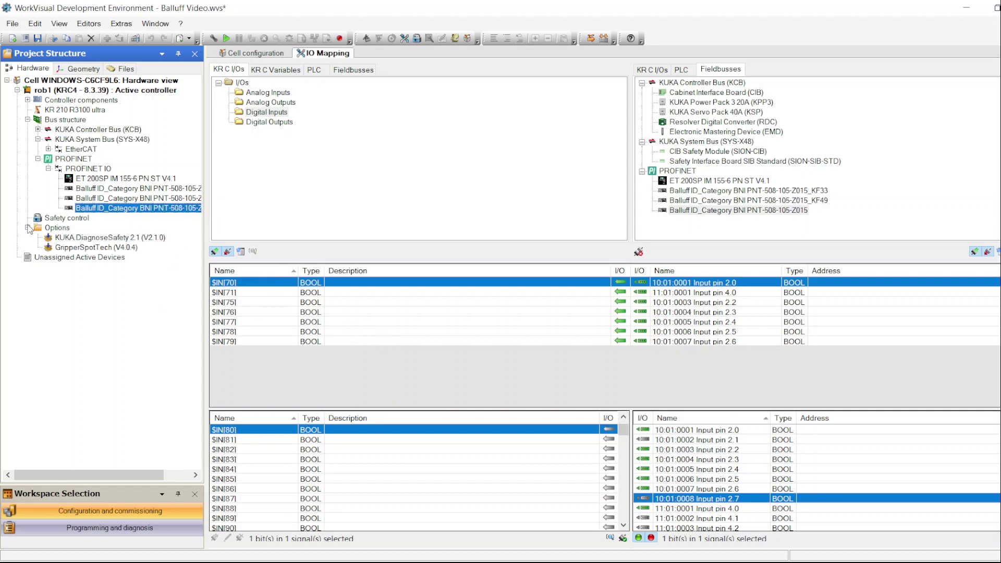
{"action": "left_click", "coordinate": [108, 248]}
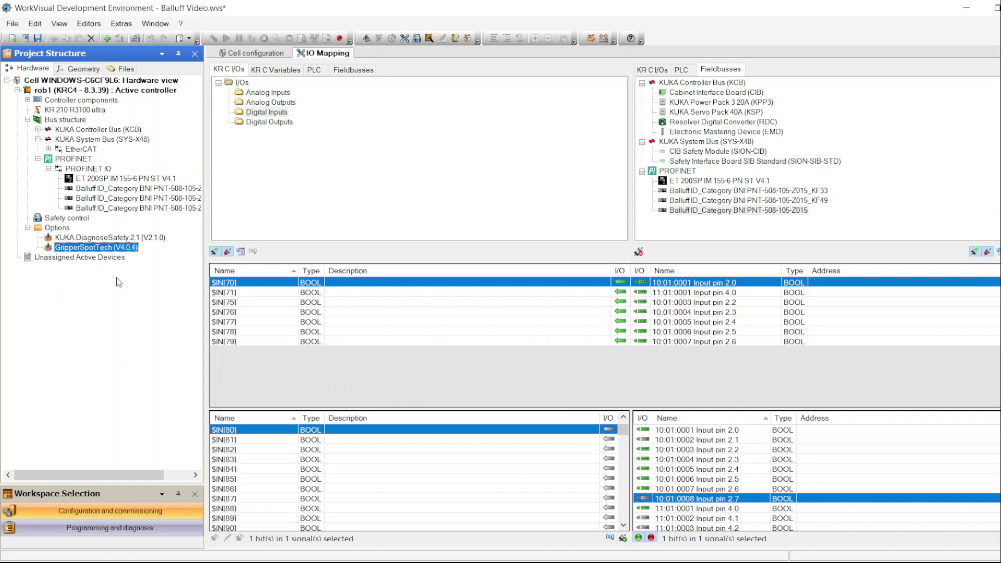